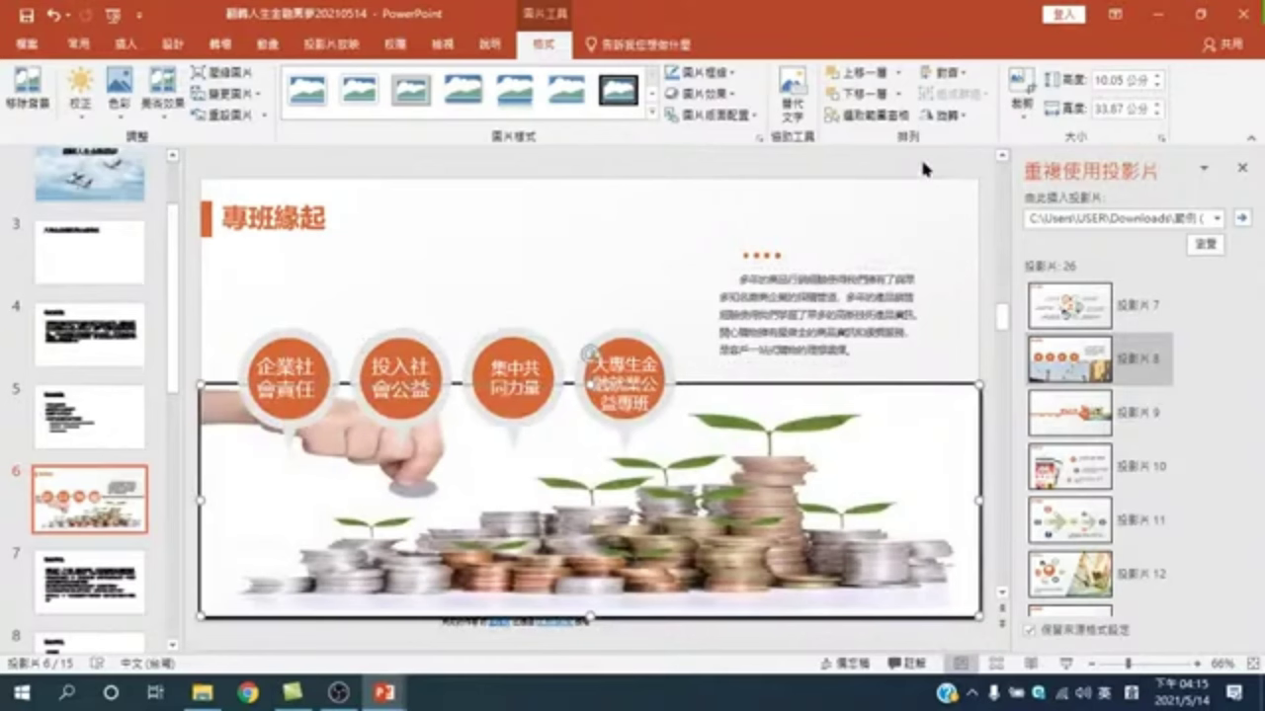
Step: Browse slides 4 and 5 of the 20210511 deck and highlight the 大專生金融就業公益專班 bullet with its sub-points
left_click(924, 168)
left_click(809, 295)
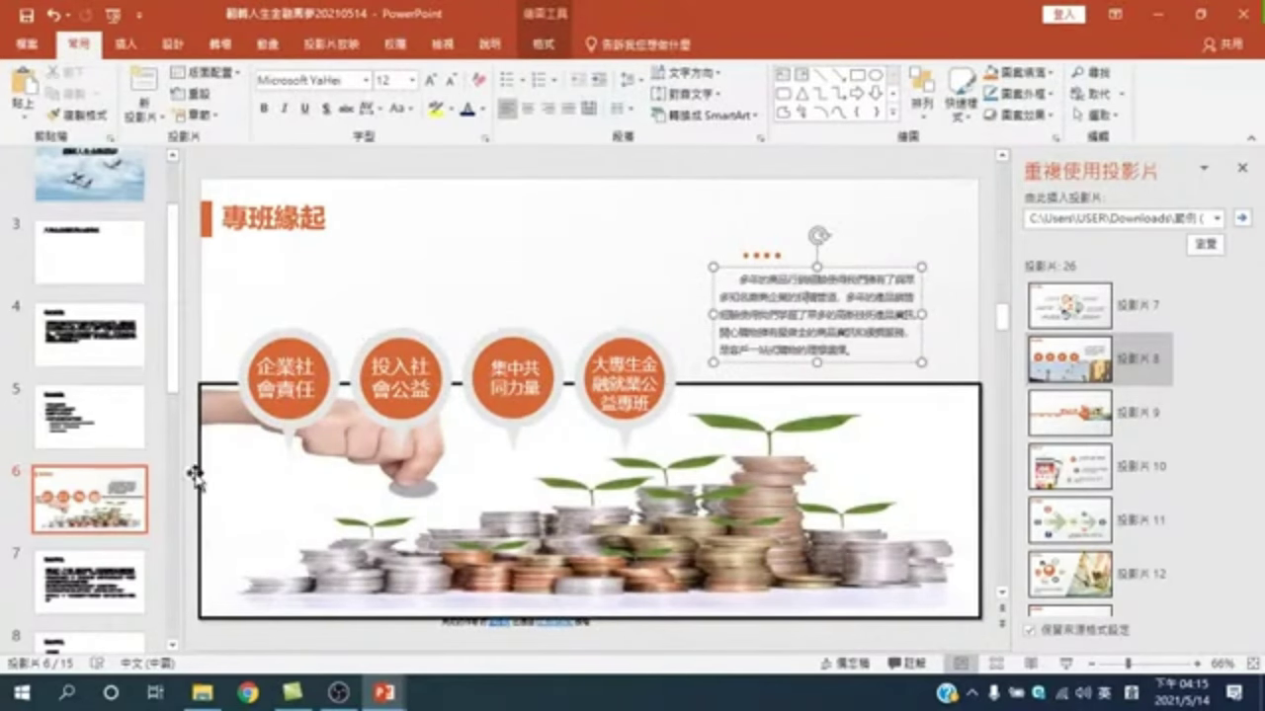
left_click(96, 427)
key("Up")
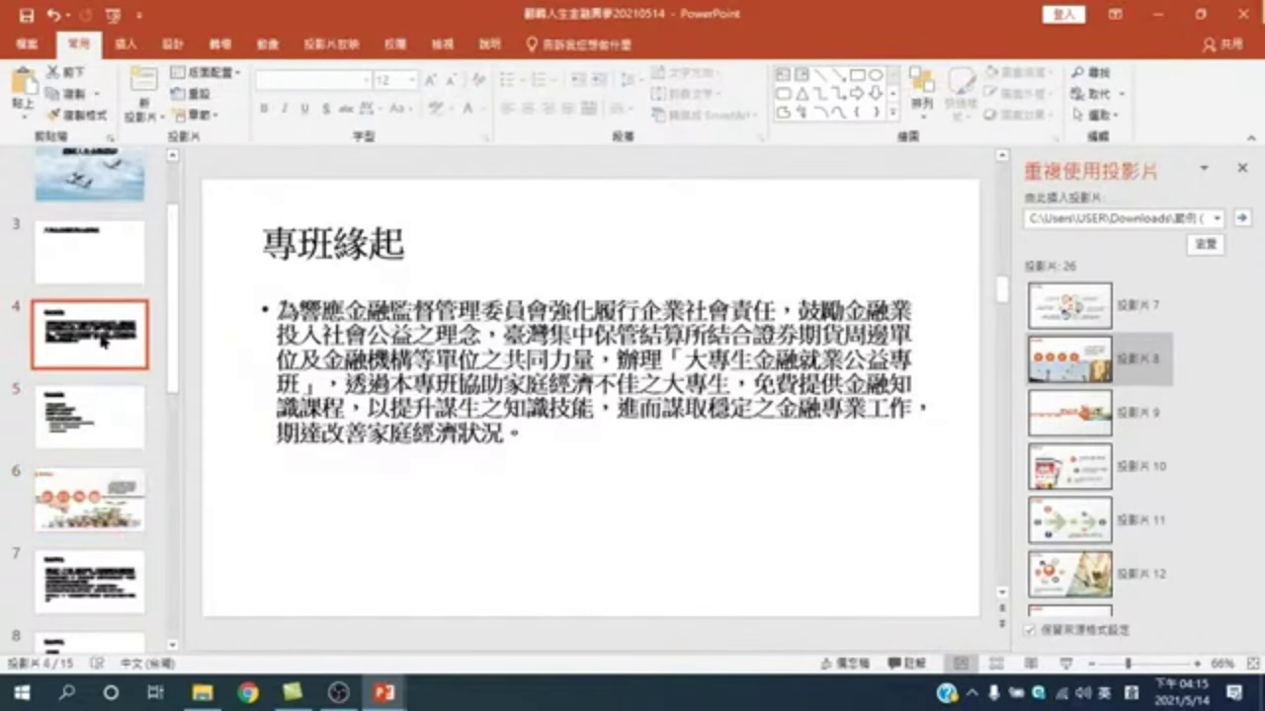
left_click(100, 417)
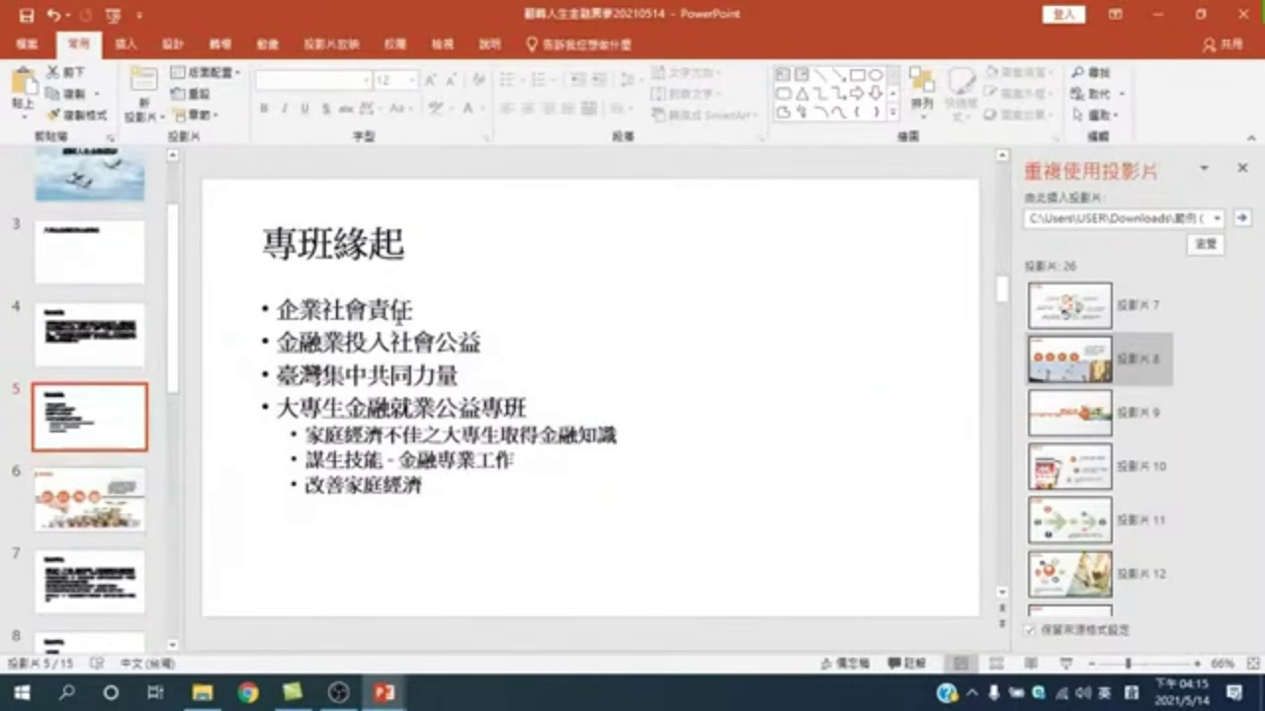
left_click_drag(277, 406, 437, 490)
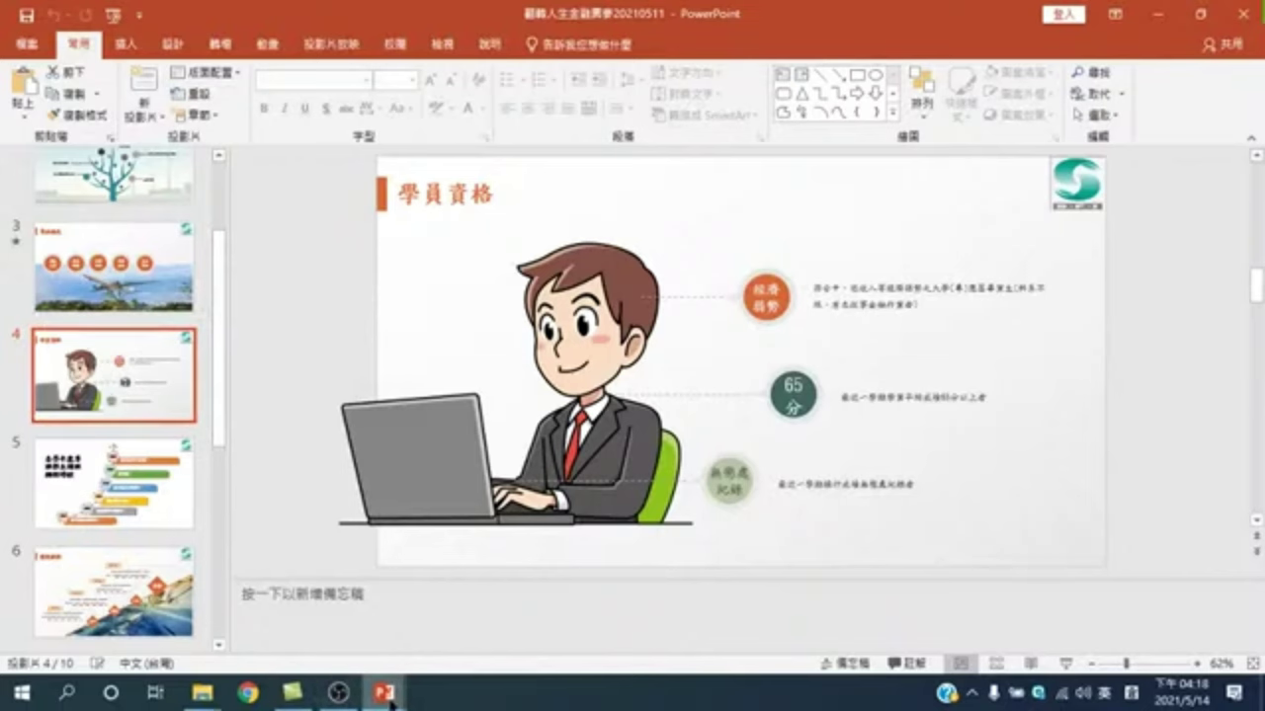
Step: Switch to the 20210514 deck and open slide 11, 學員資格
mouse_move(385, 692)
left_click(900, 604)
left_click(89, 297)
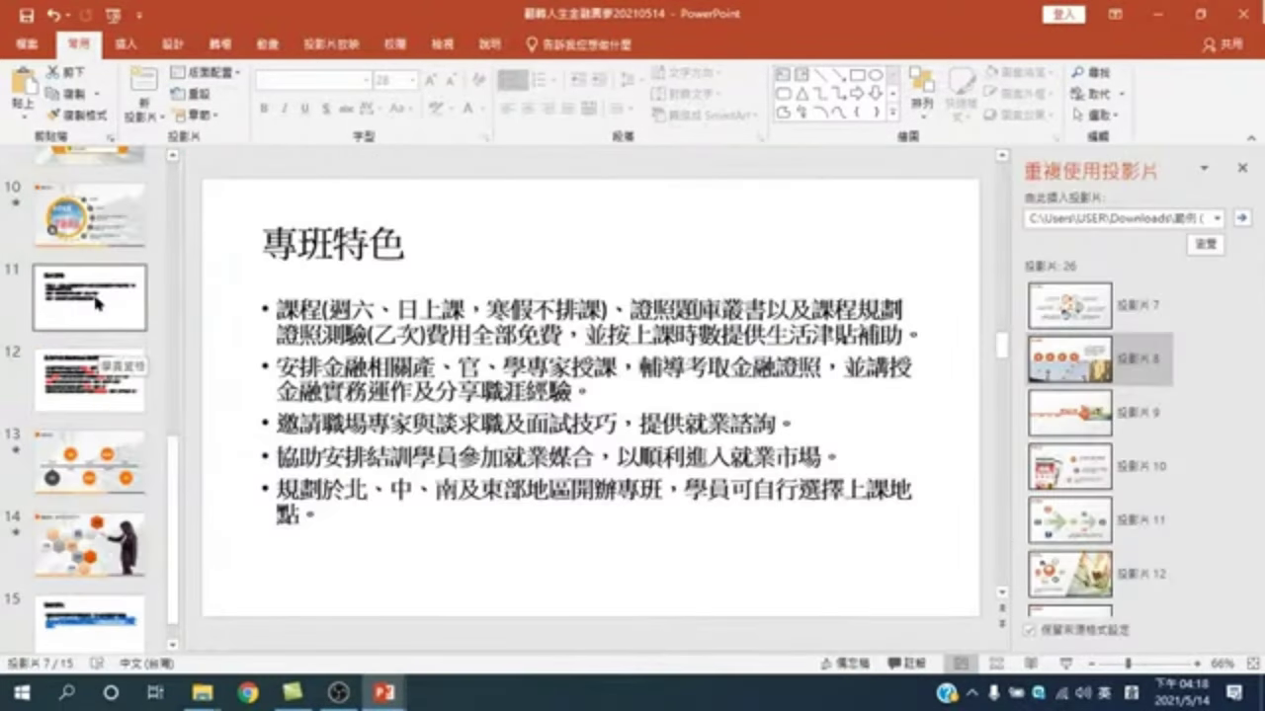
left_click(94, 380)
left_click(99, 301)
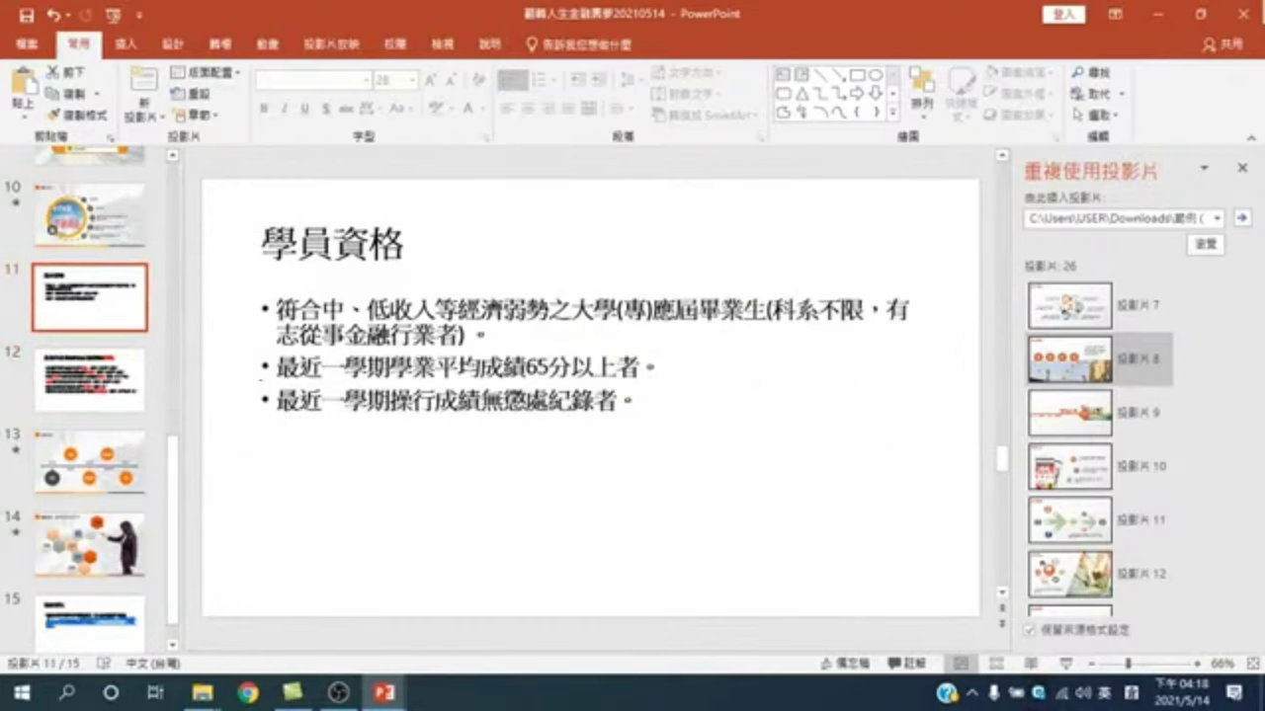
Step: Trial-delete 符合中、低收入等 from the first bullet, then undo to restore it
left_click_drag(276, 310, 482, 313)
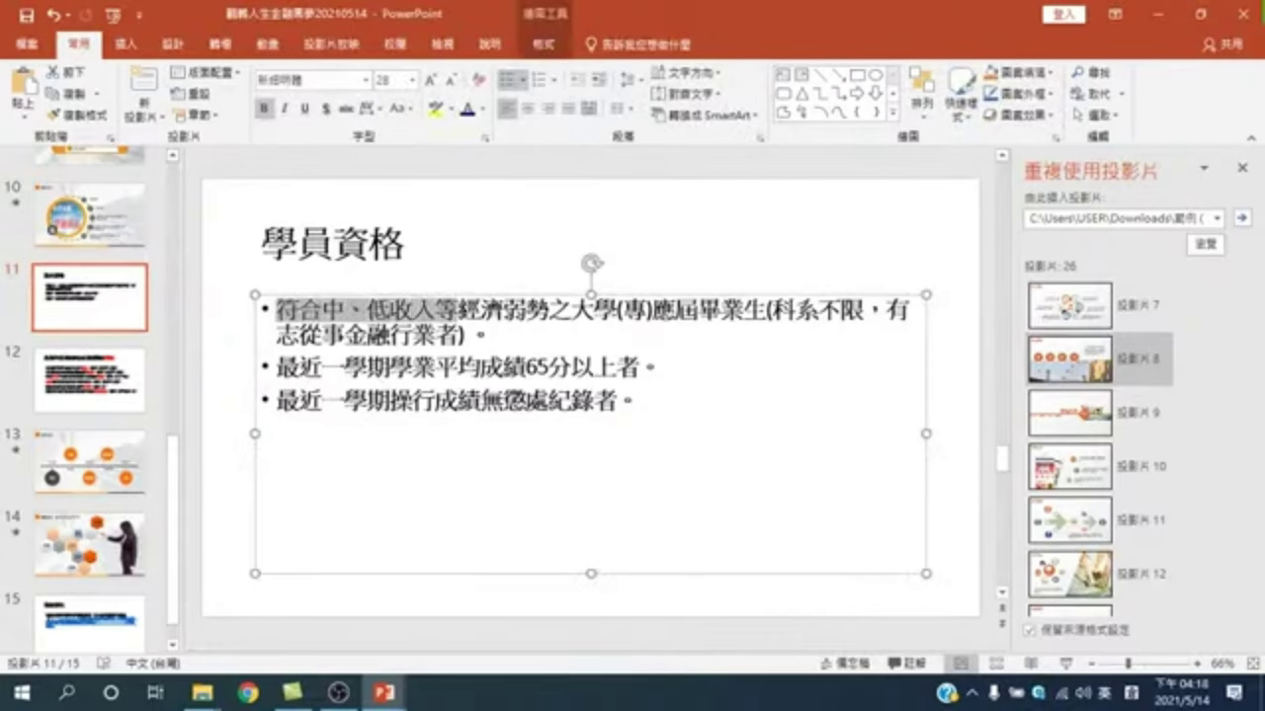
left_click(449, 311)
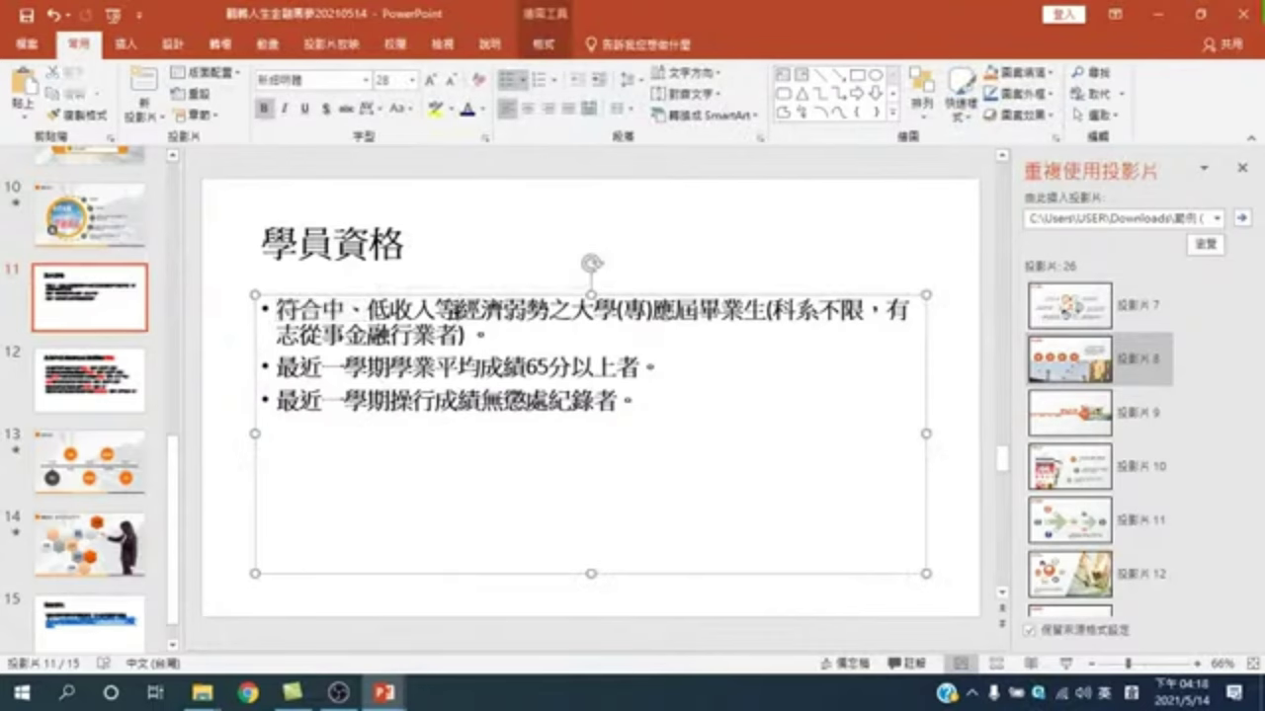
left_click_drag(461, 310, 276, 311)
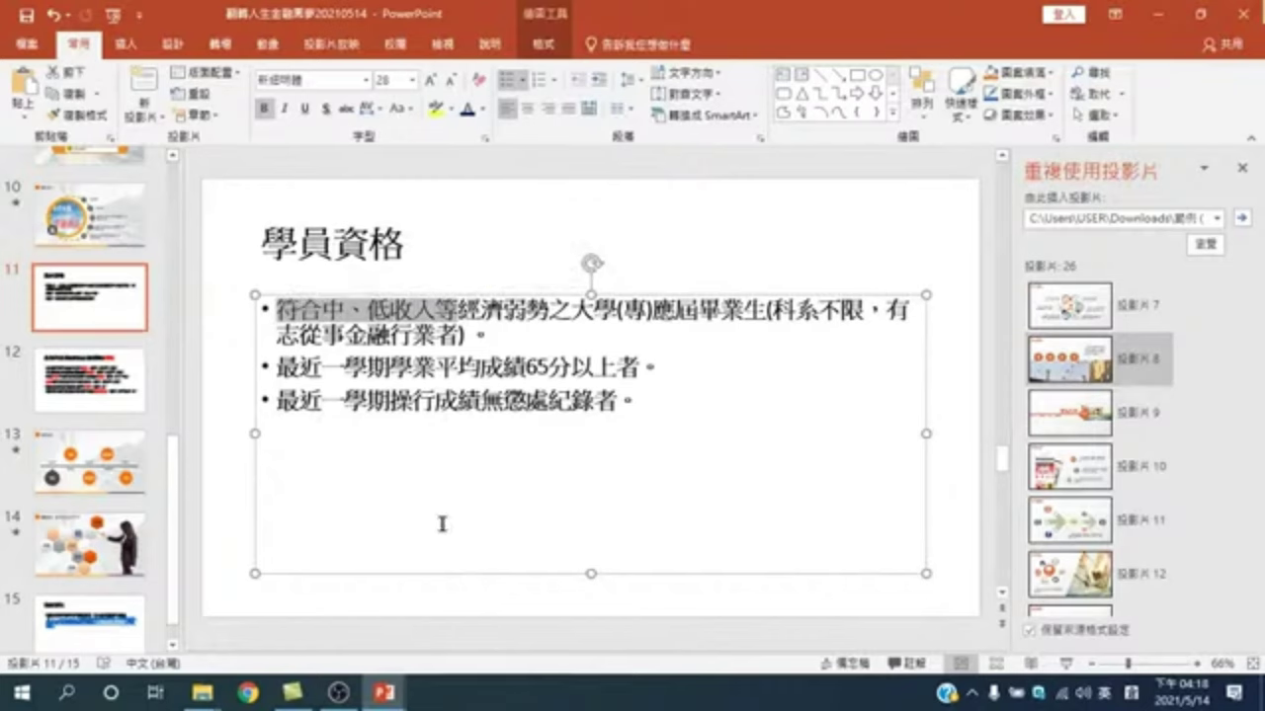
key("Delete")
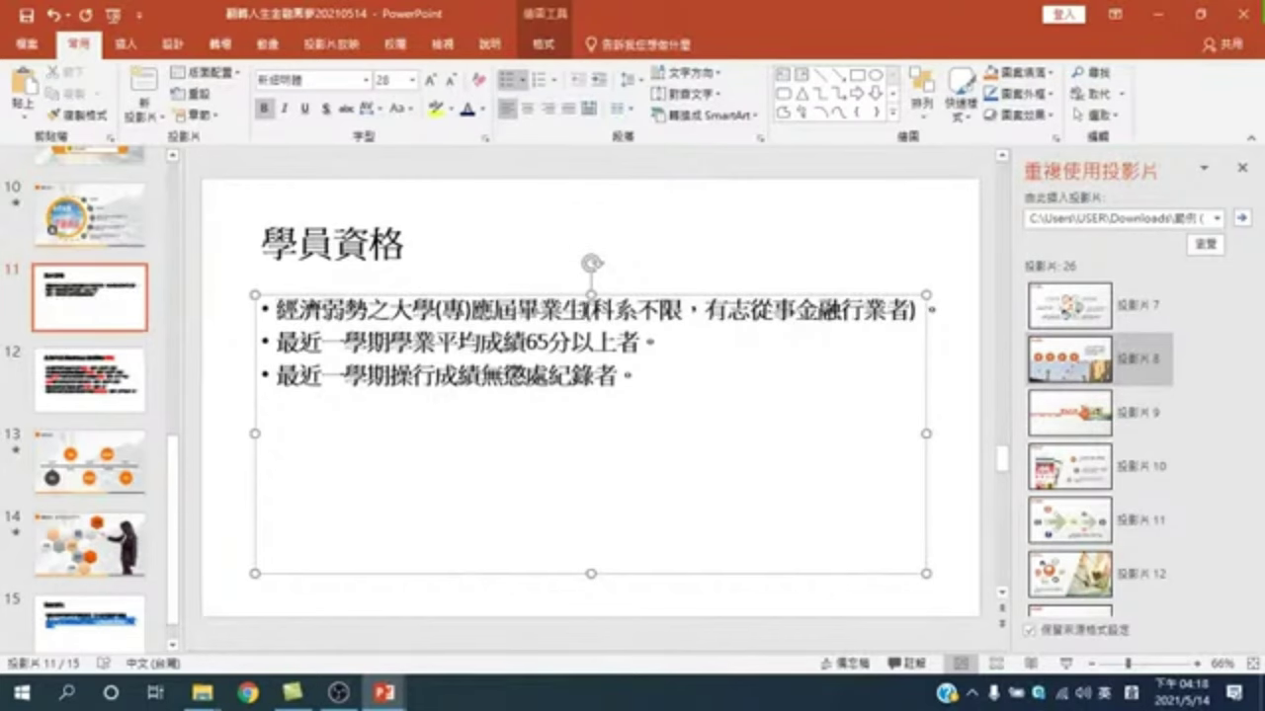
left_click_drag(583, 310, 919, 310)
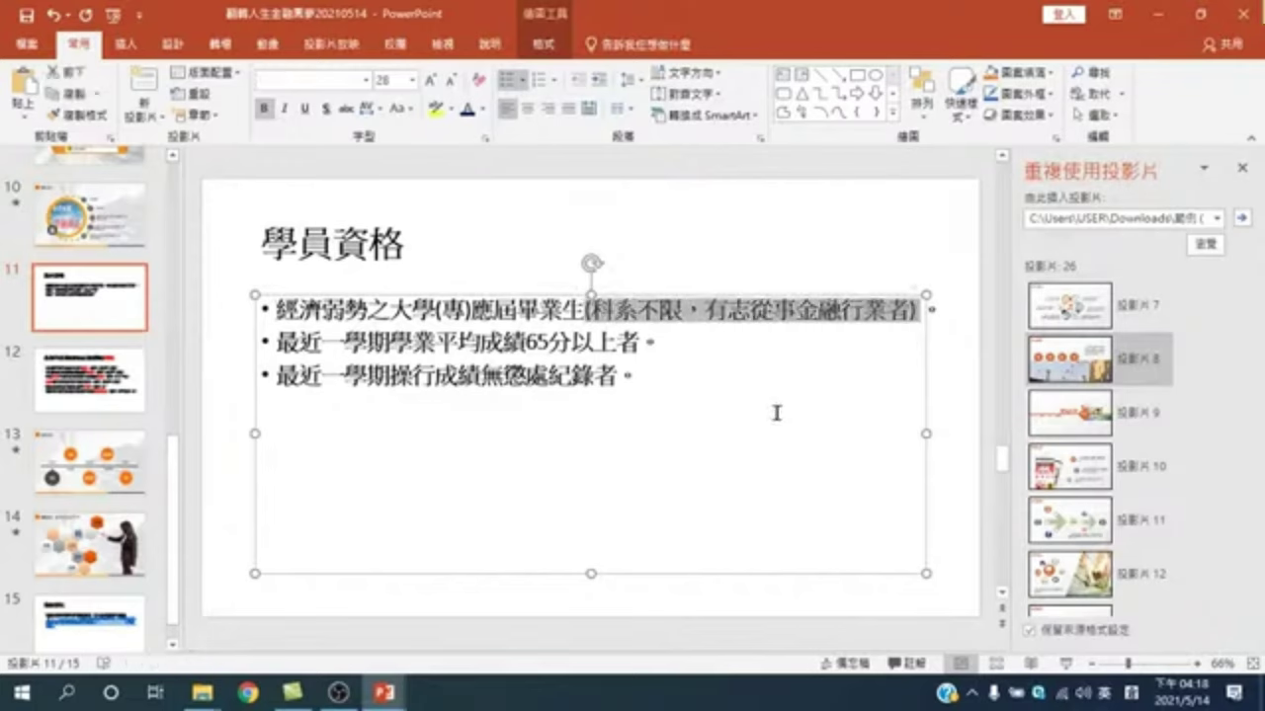
key("ctrl+z")
left_click(107, 286)
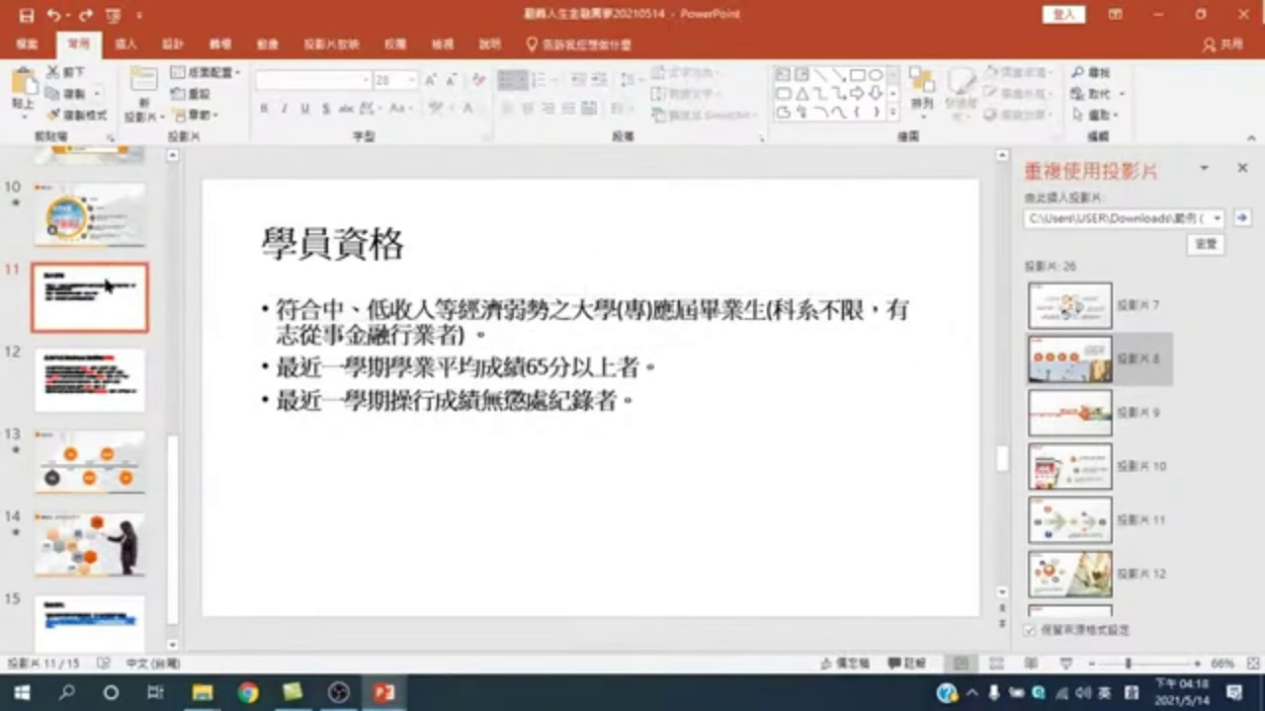
Step: Duplicate the 學員資格 slide and cut the first bullet down to 經濟弱勢之大學(專)應屆畢業生
key("ctrl+v")
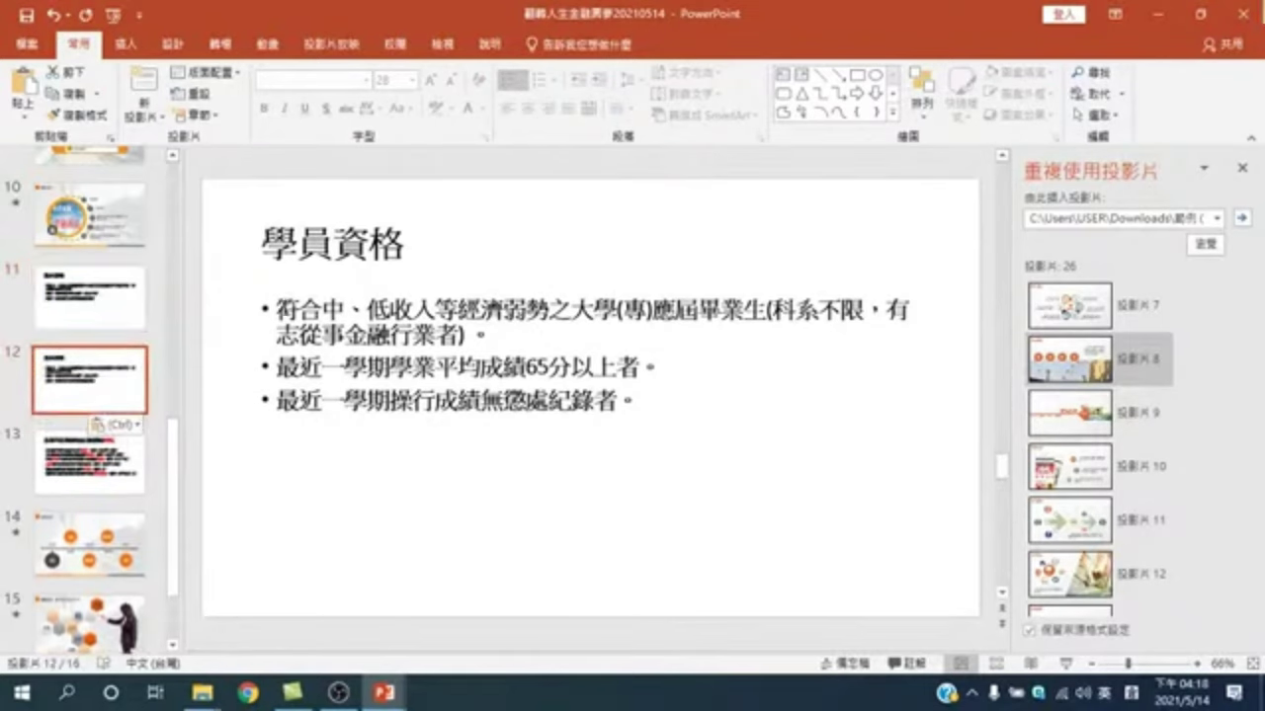
mouse_move(276, 310)
left_mouse_down()
mouse_move(499, 310)
mouse_move(269, 292)
left_mouse_up()
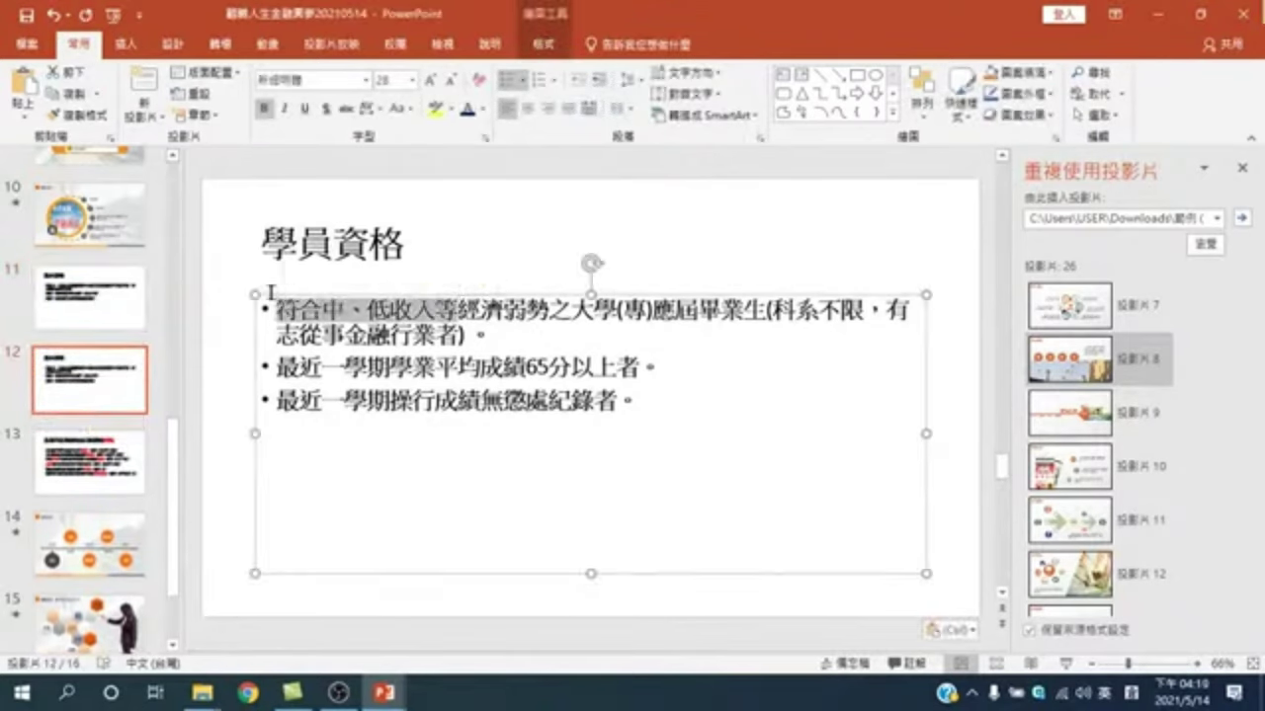
key("Delete")
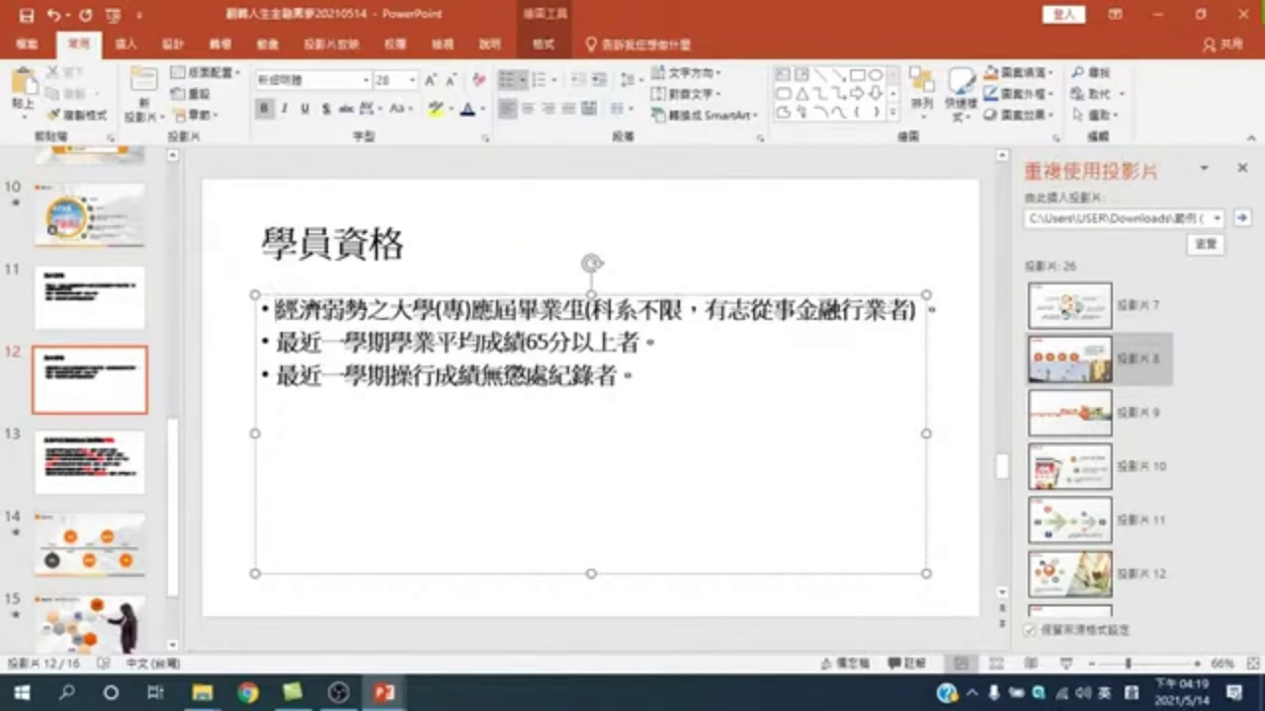
left_click_drag(582, 310, 924, 311)
key("Delete")
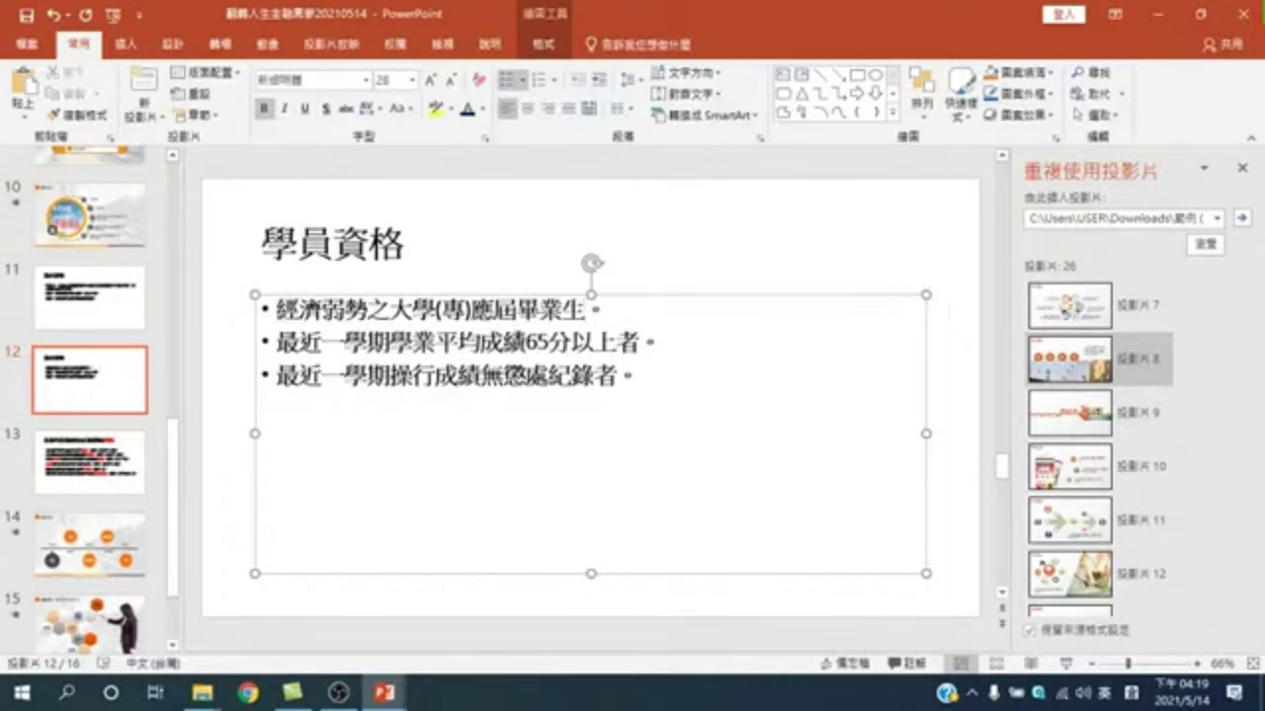
Step: Trim the second bullet to 65分以上 and the third to 無懲處紀錄者
left_click_drag(524, 343, 245, 326)
key("Delete")
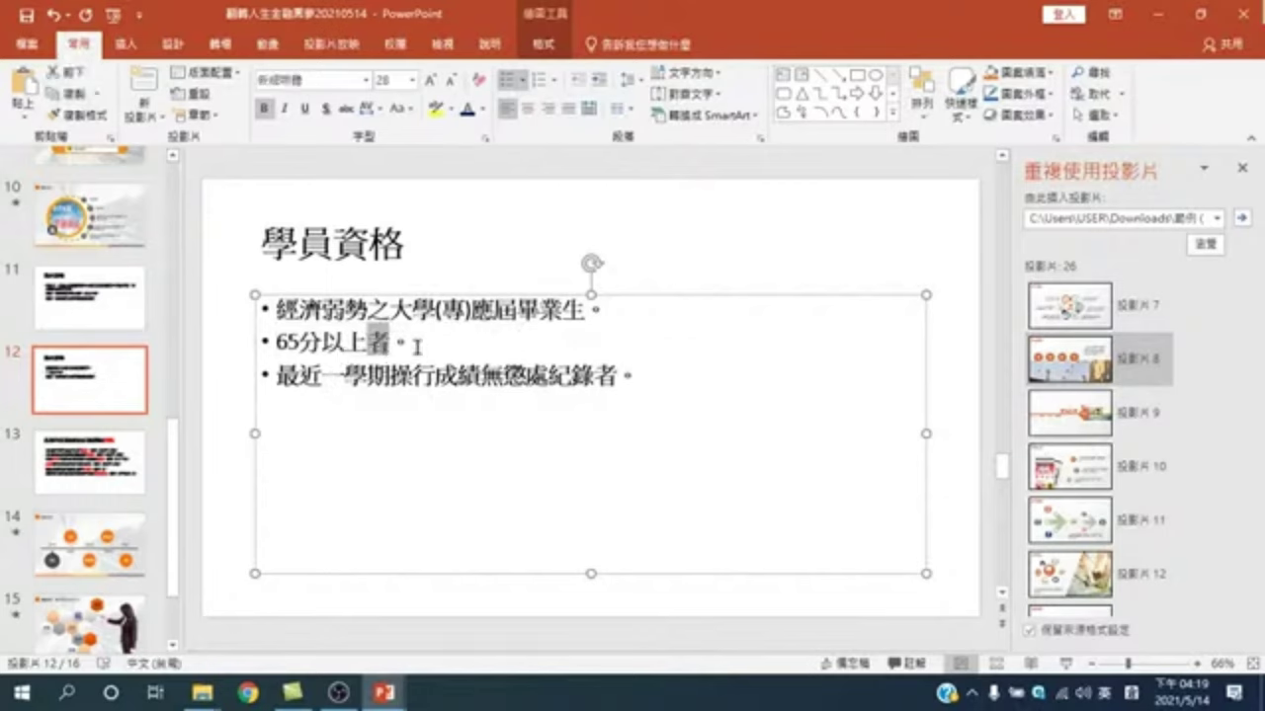
key("shift+End")
key("Delete")
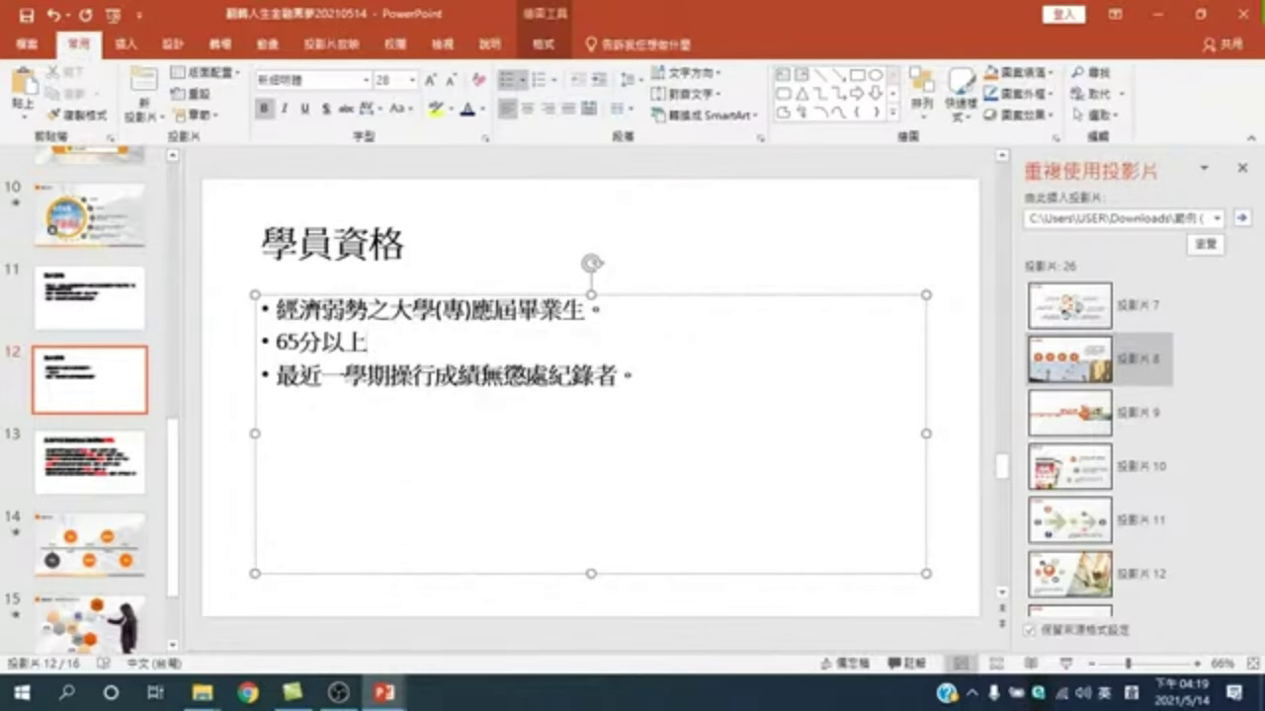
left_click_drag(481, 375, 260, 371)
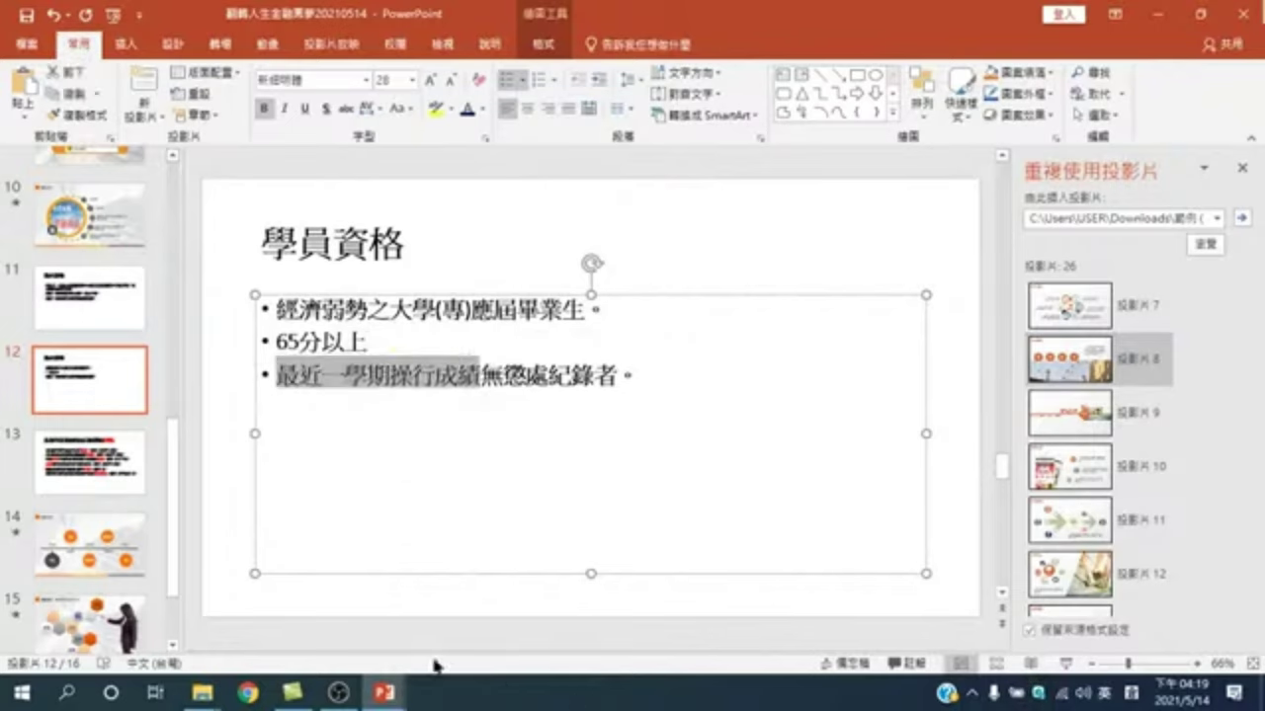
key("Delete")
left_click_drag(415, 377, 435, 377)
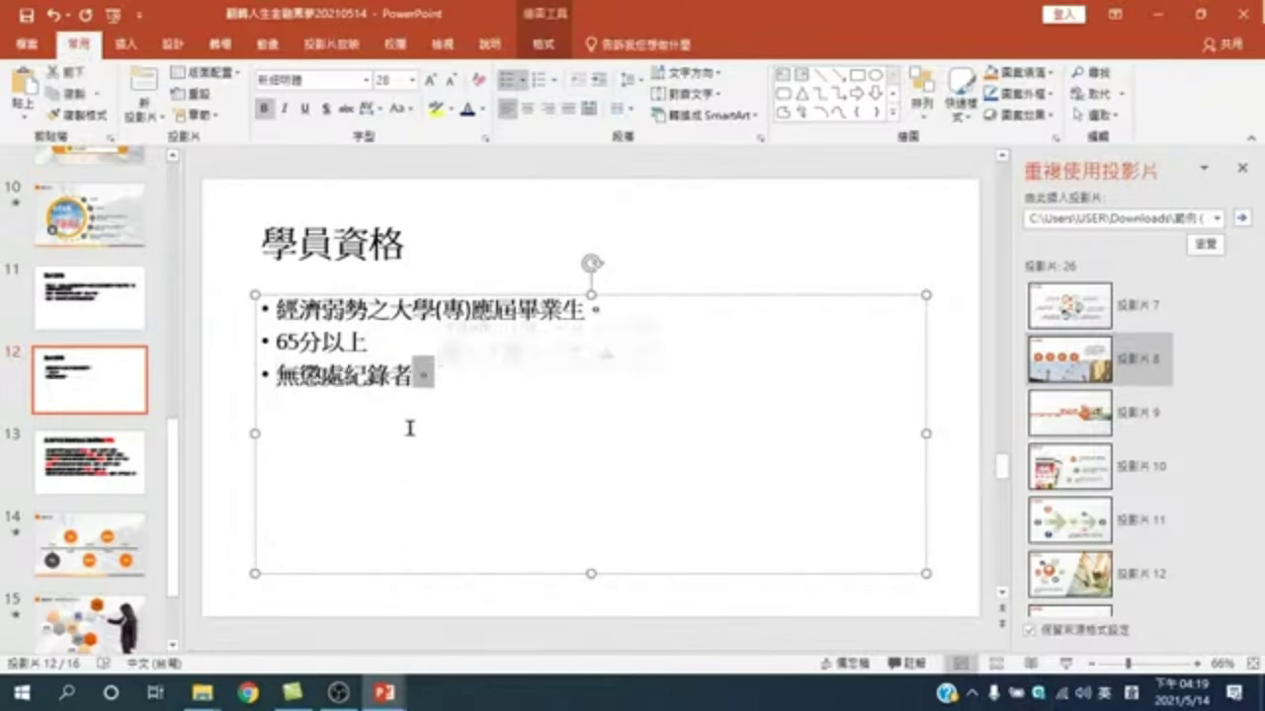
key("Delete")
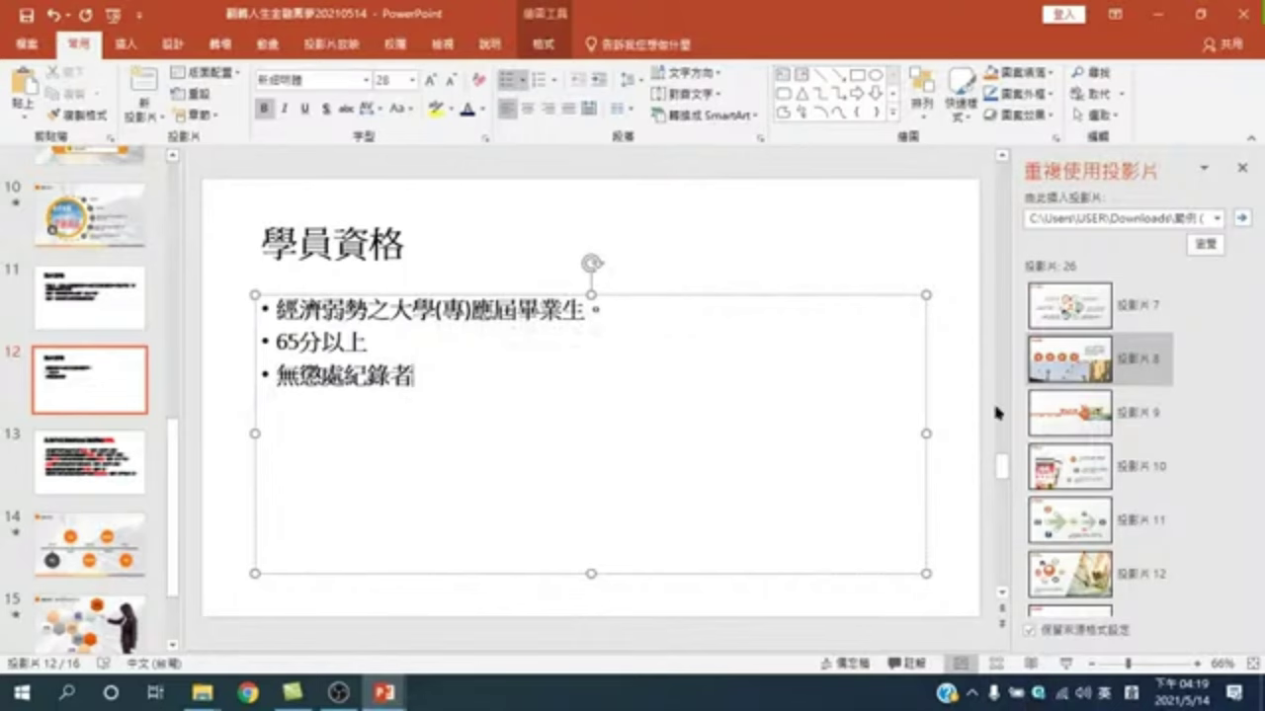
mouse_move(384, 693)
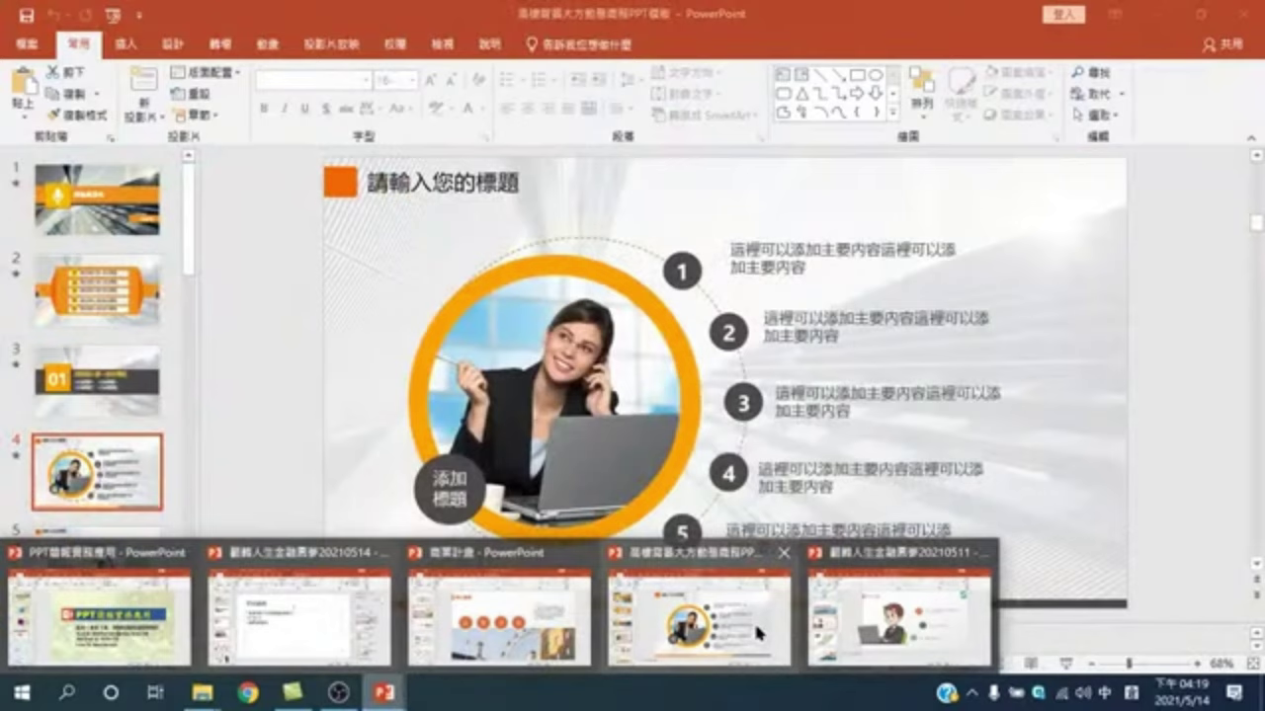
left_click(499, 617)
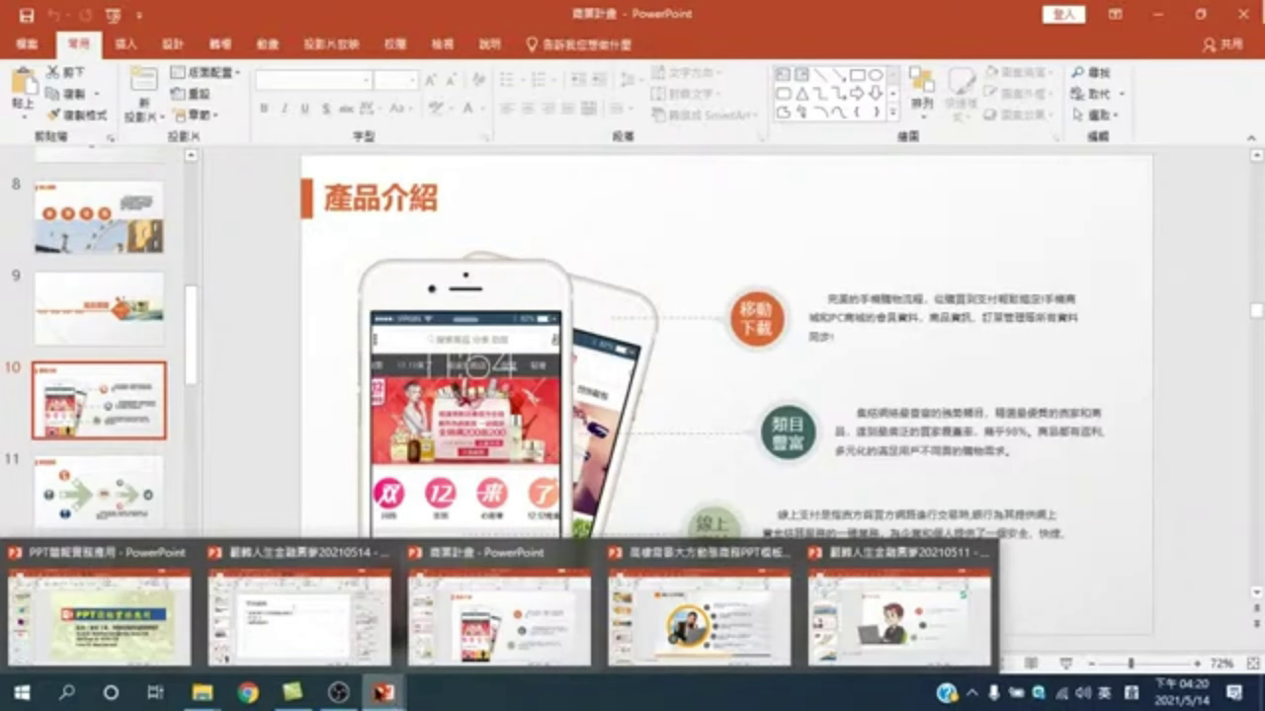
left_click(319, 631)
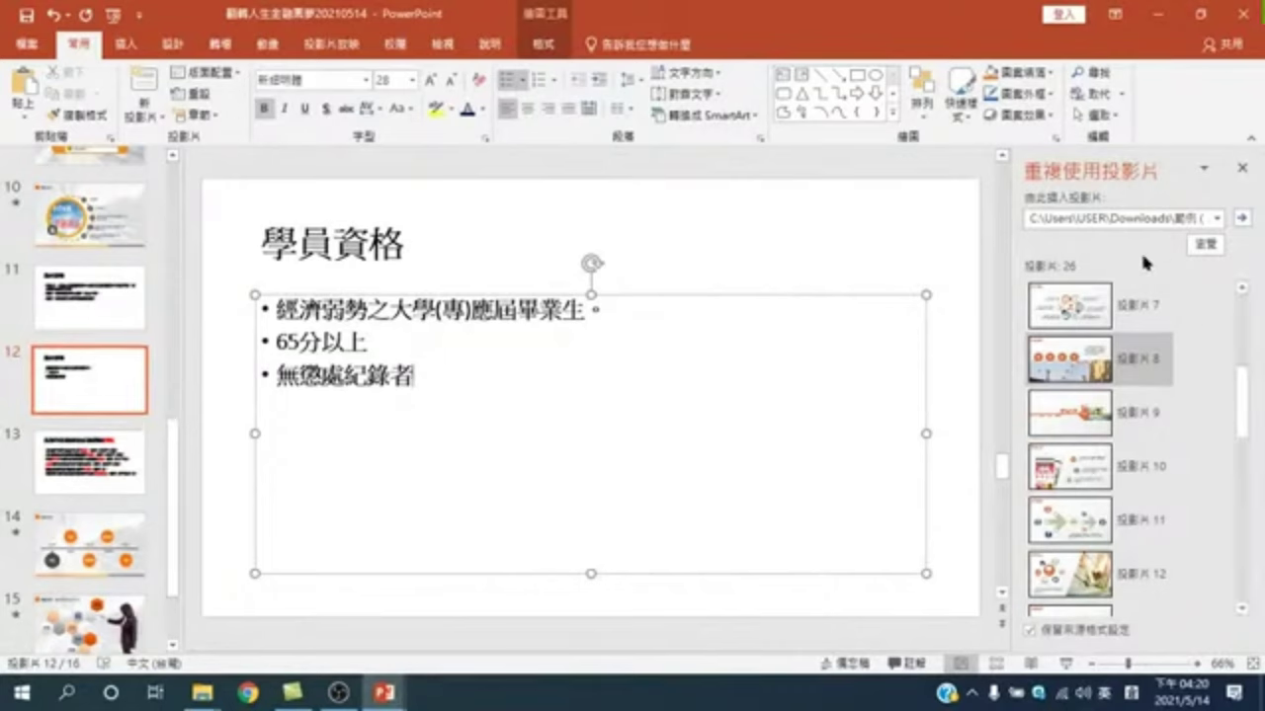
Step: Check the Reuse Slides source path and insert the 產品介紹 phone slide as slide 13
left_click(1165, 222)
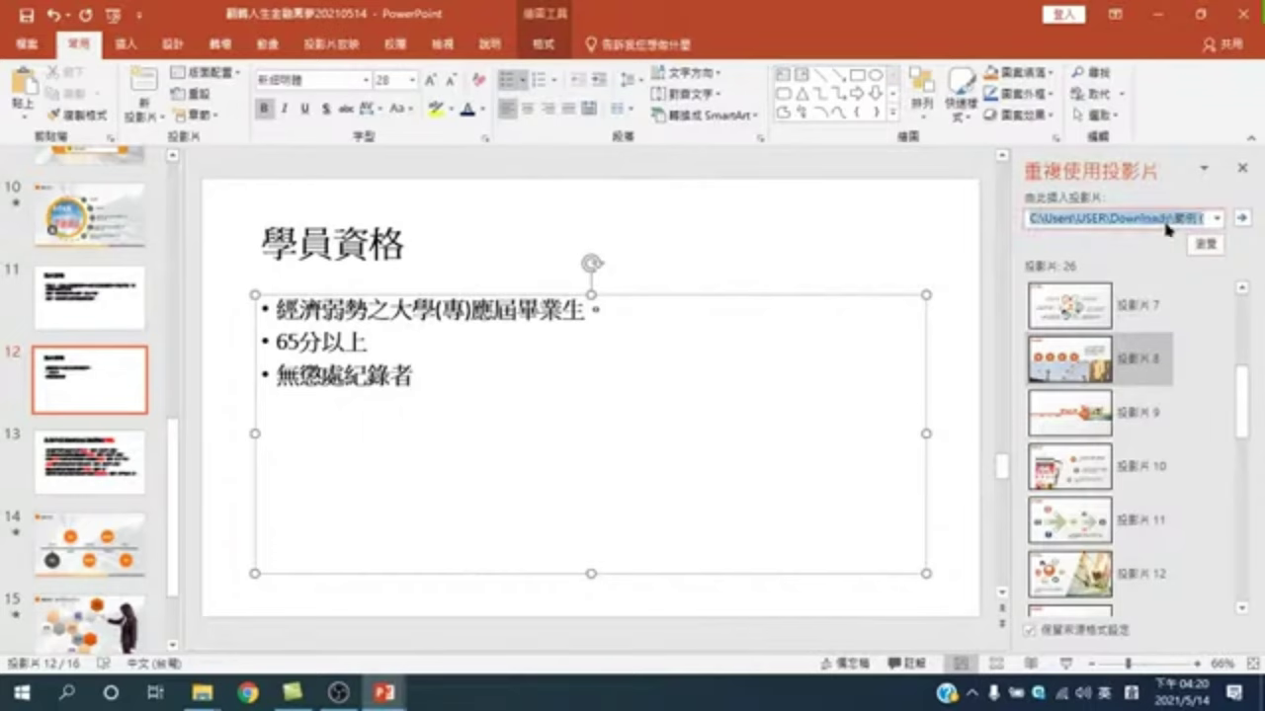
left_click_drag(1156, 219, 1228, 219)
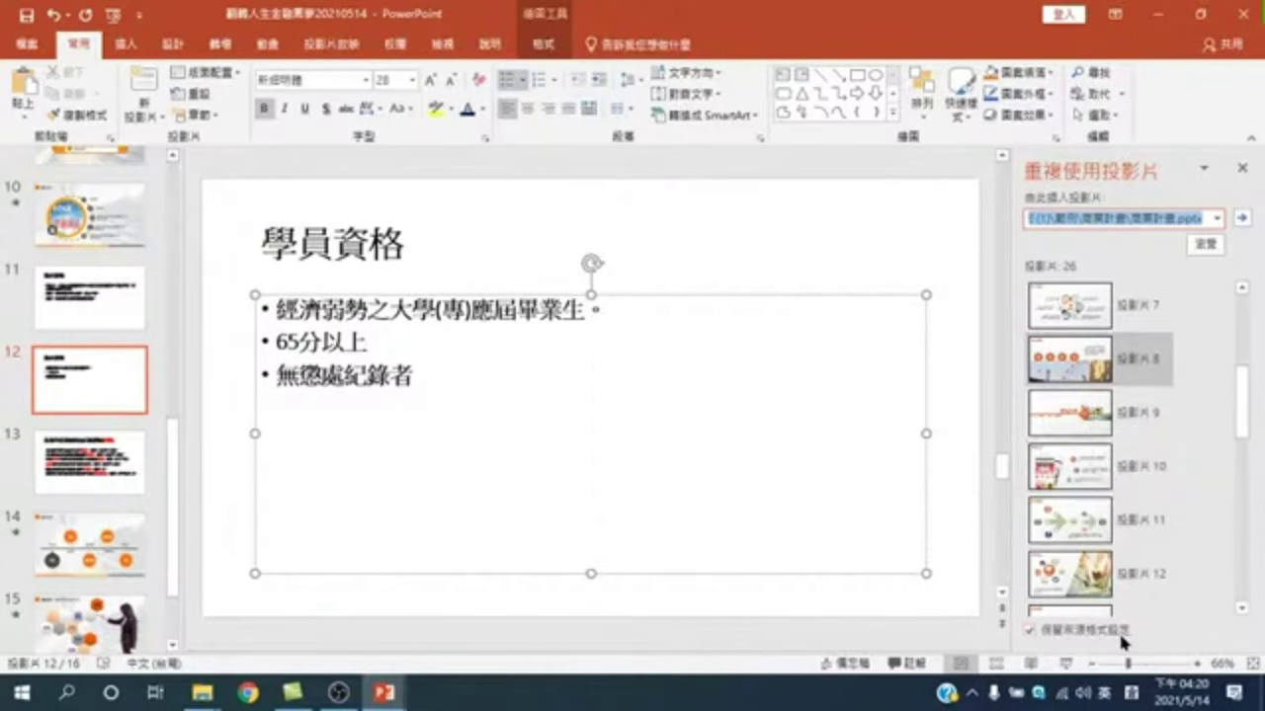
left_click(1085, 475)
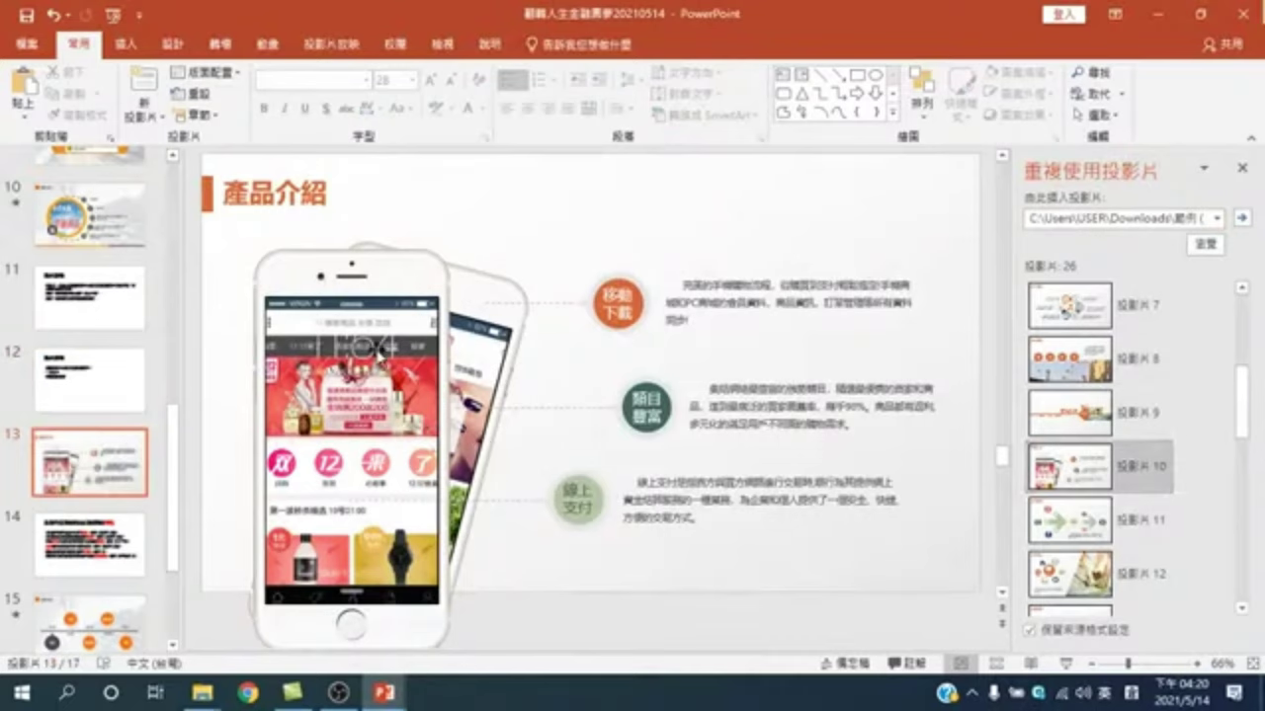
Step: Copy slide 12's 學員資格 title and paste it as plain text over slide 13's 產品介紹 title
left_click(112, 399)
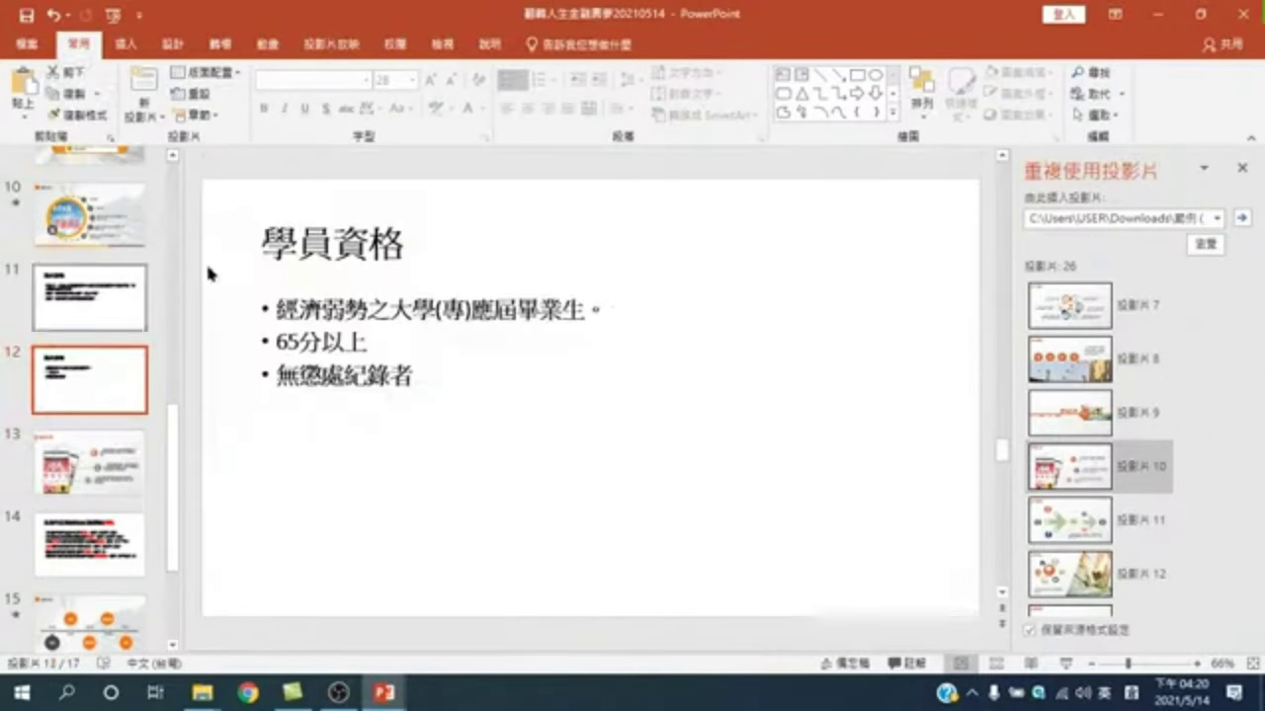
double_click(292, 234)
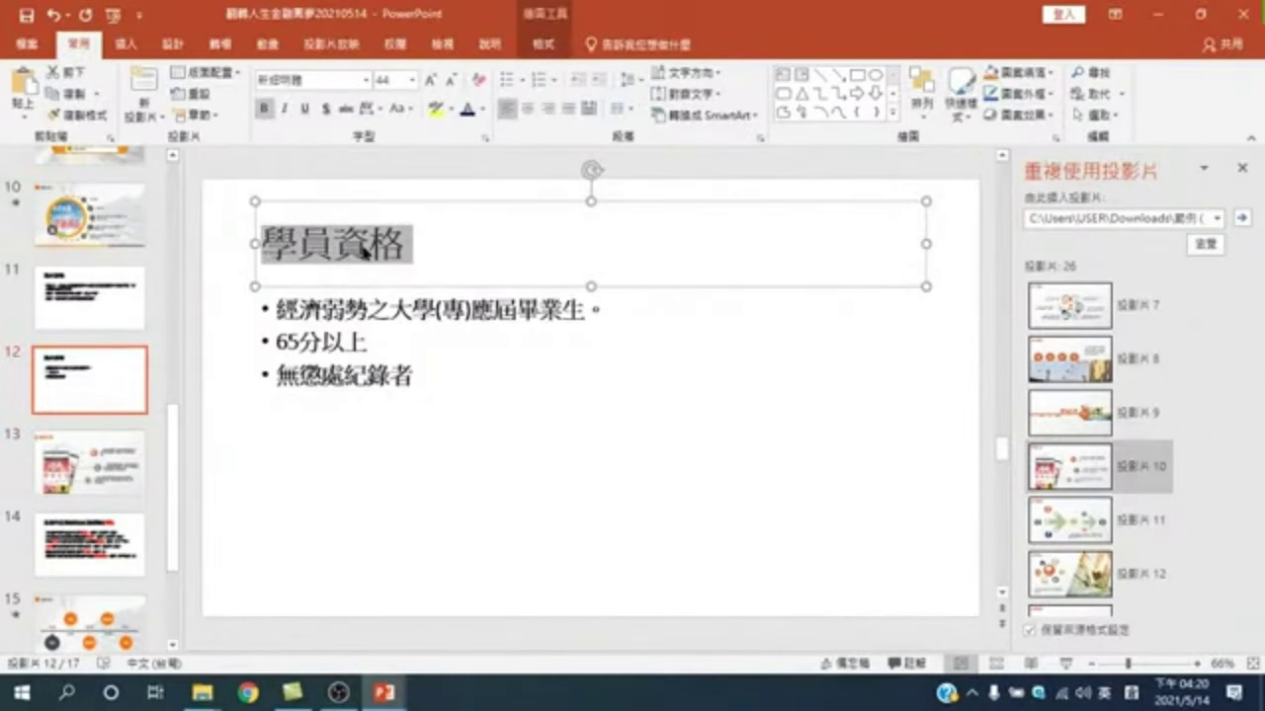
right_click(366, 239)
key("Escape")
left_click(105, 466)
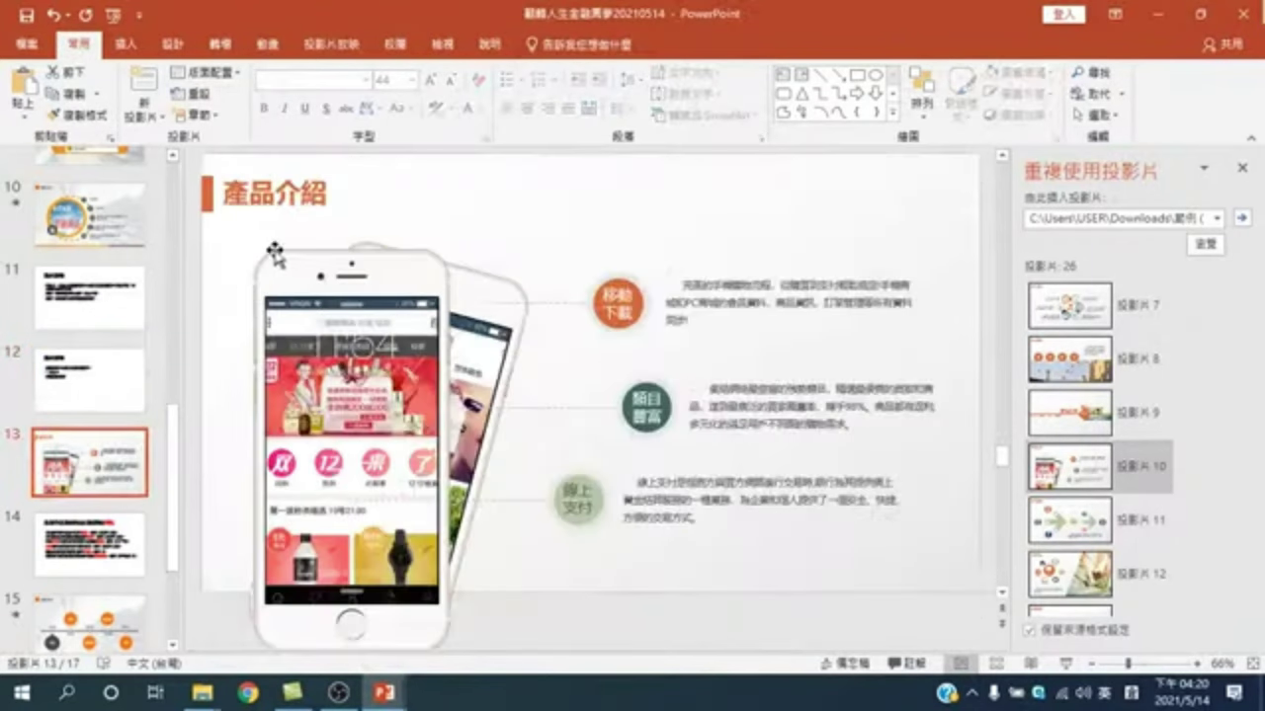
double_click(242, 192)
right_click(302, 201)
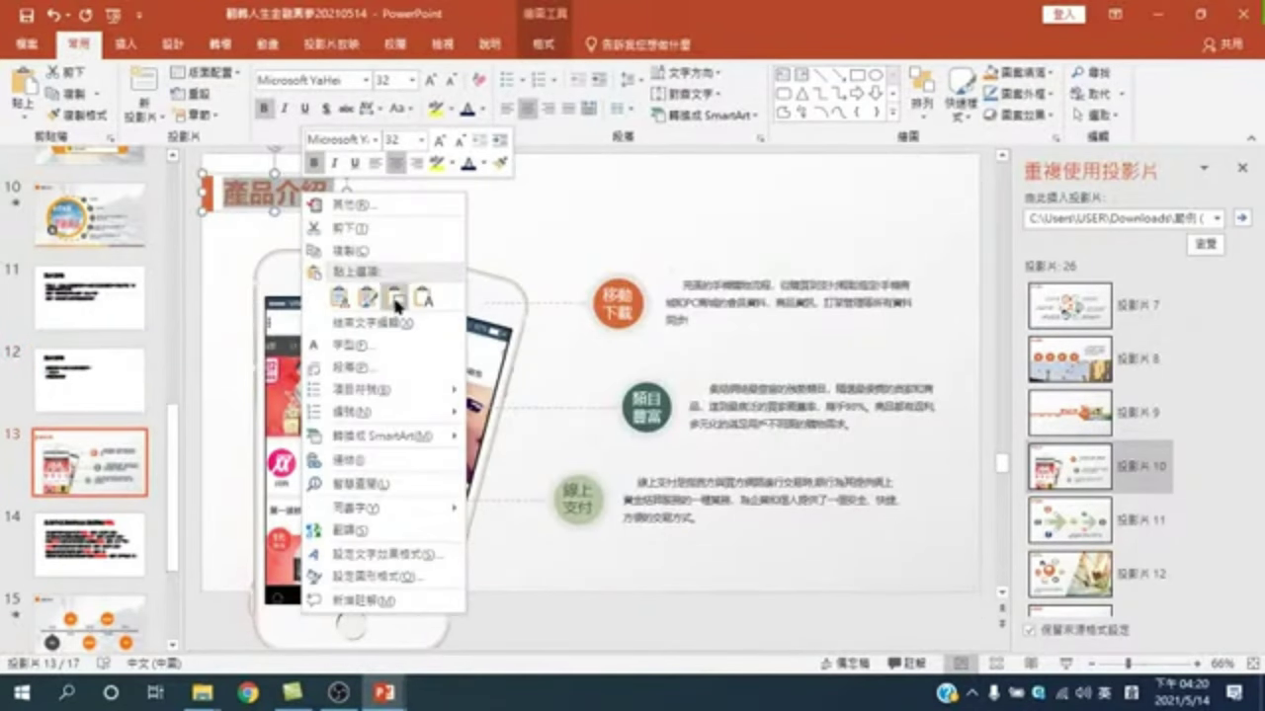
left_click(395, 296)
Step: Select slide 13's phone picture and orange circle, then select slide 12's first criterion
left_click(426, 386)
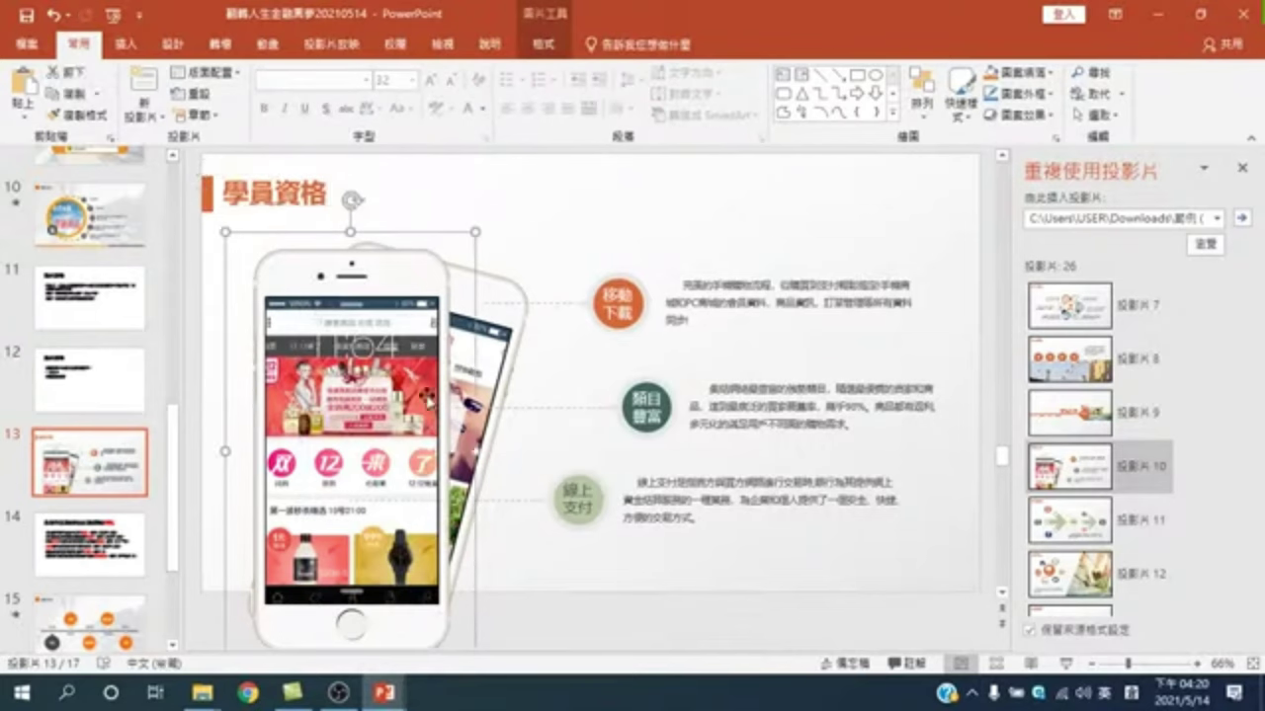
left_click(618, 306)
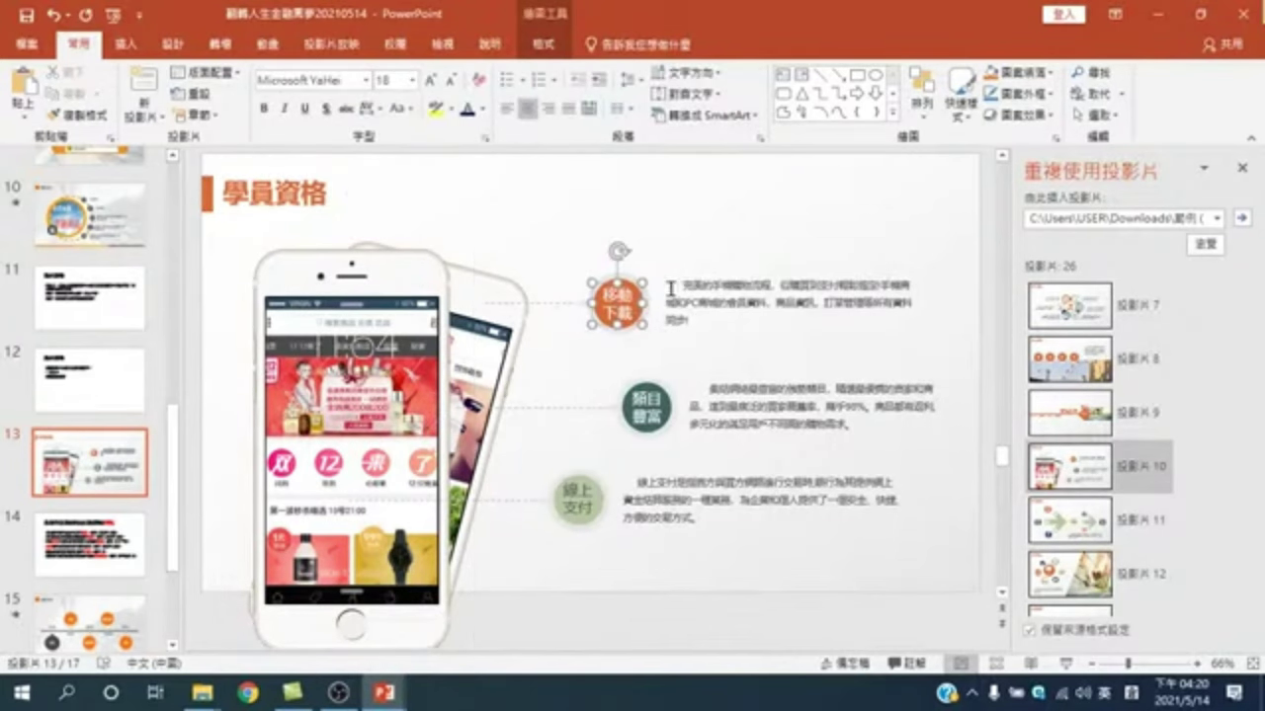
left_click(92, 382)
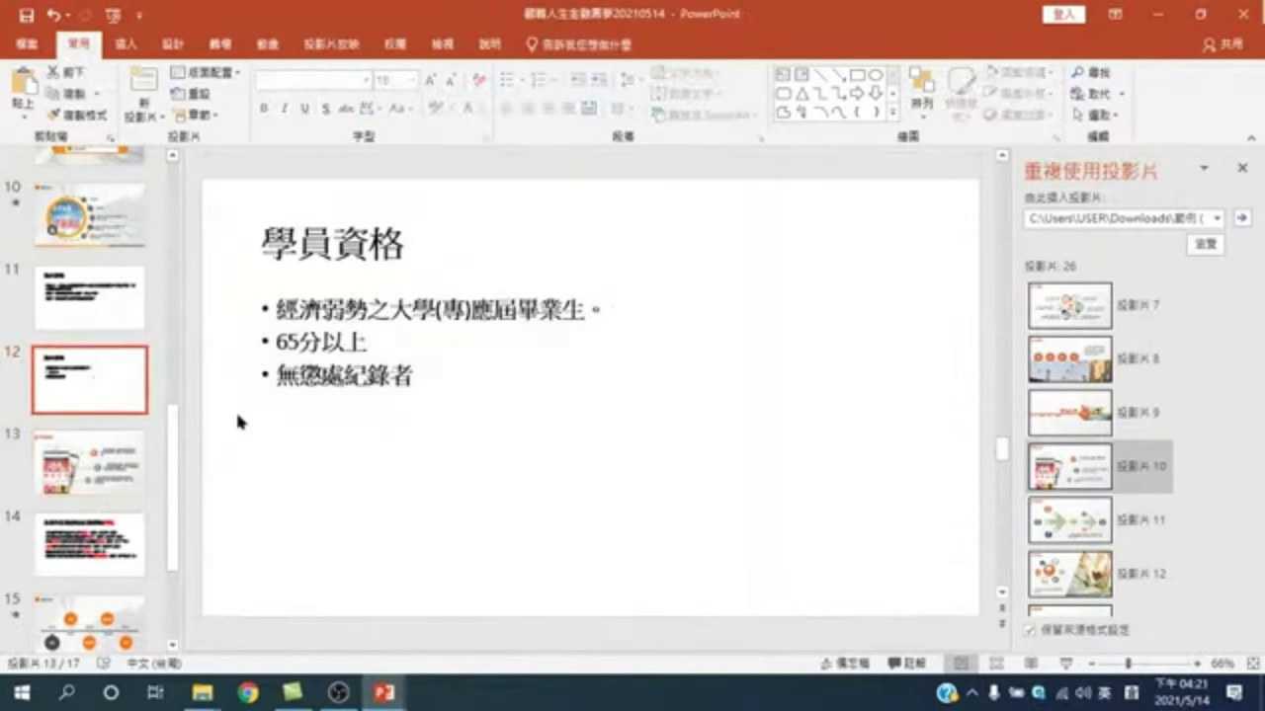
mouse_move(279, 310)
left_mouse_down()
mouse_move(585, 311)
mouse_move(567, 308)
left_mouse_up()
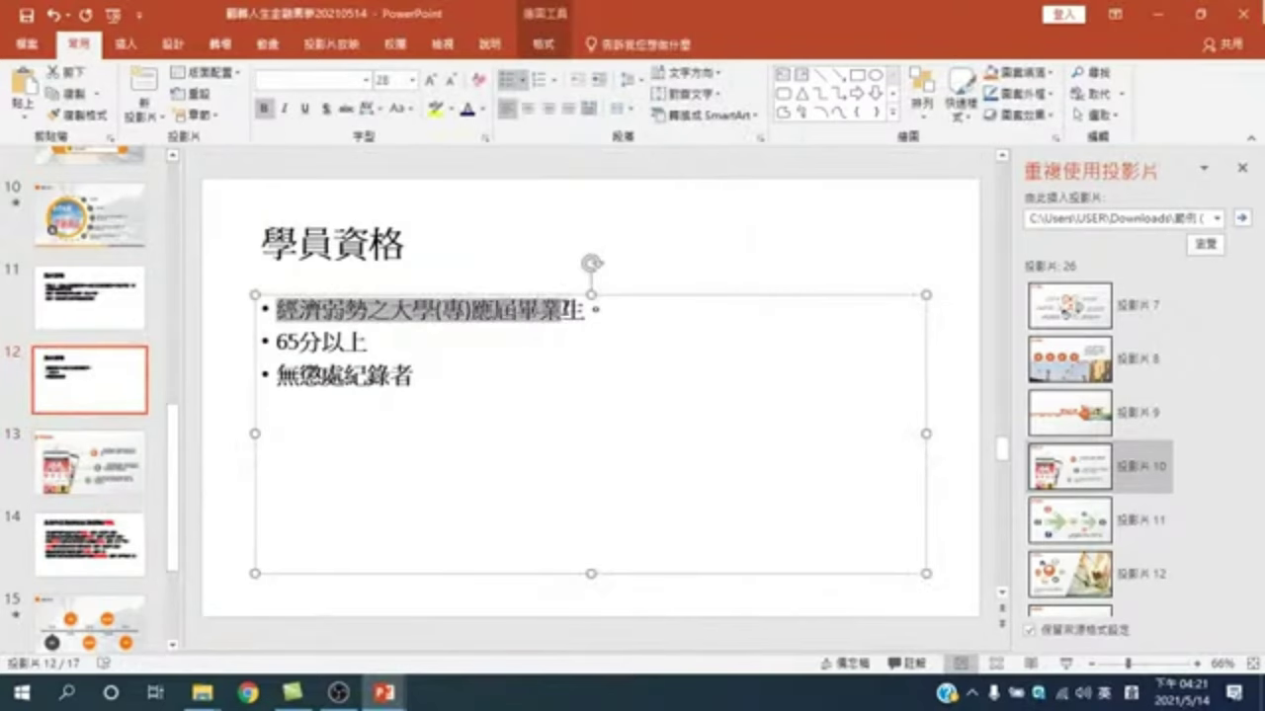
Step: Paste slide 12's first criterion as plain text beside the orange circle and enlarge it to 28
right_click(560, 309)
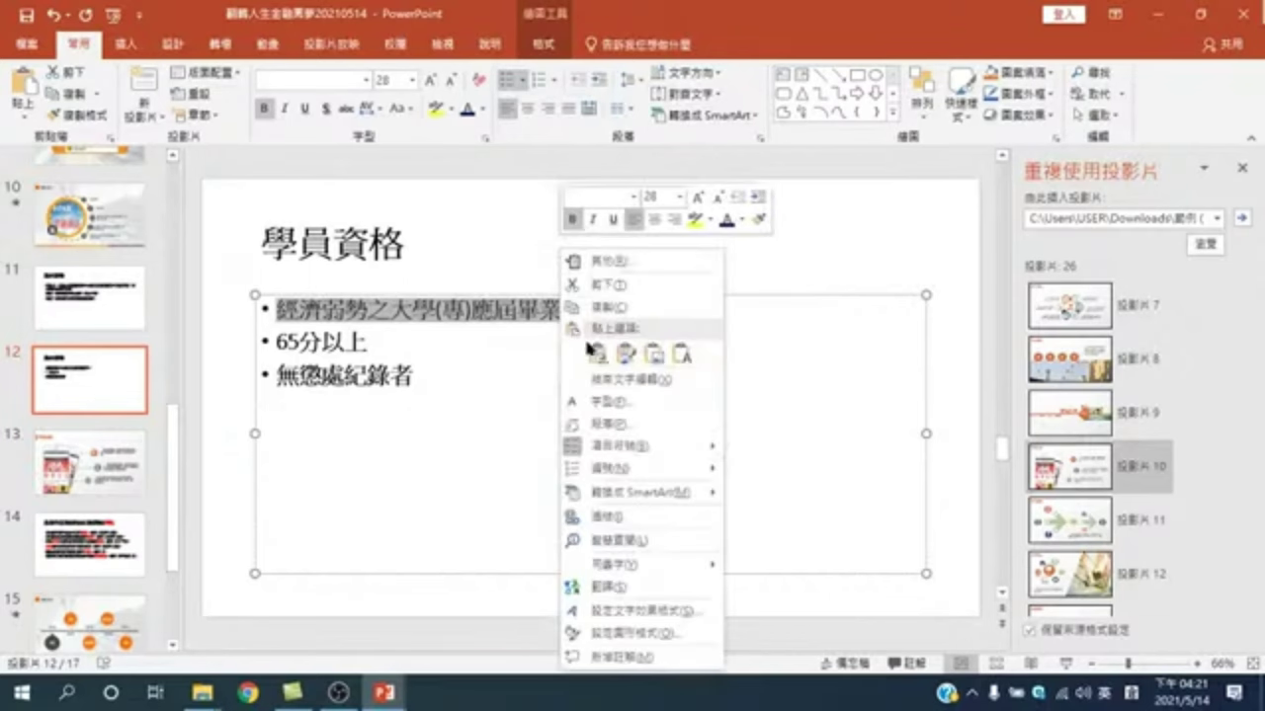
left_click(612, 309)
left_click(89, 462)
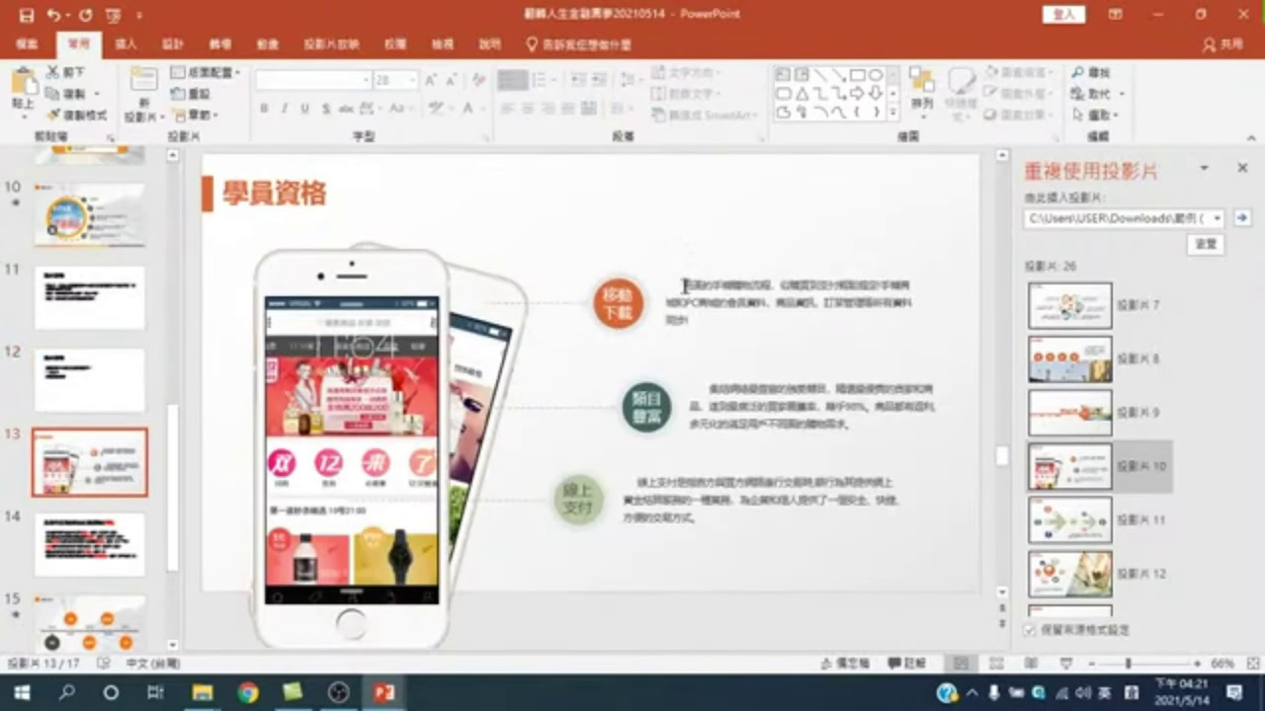
left_click_drag(684, 286, 751, 334)
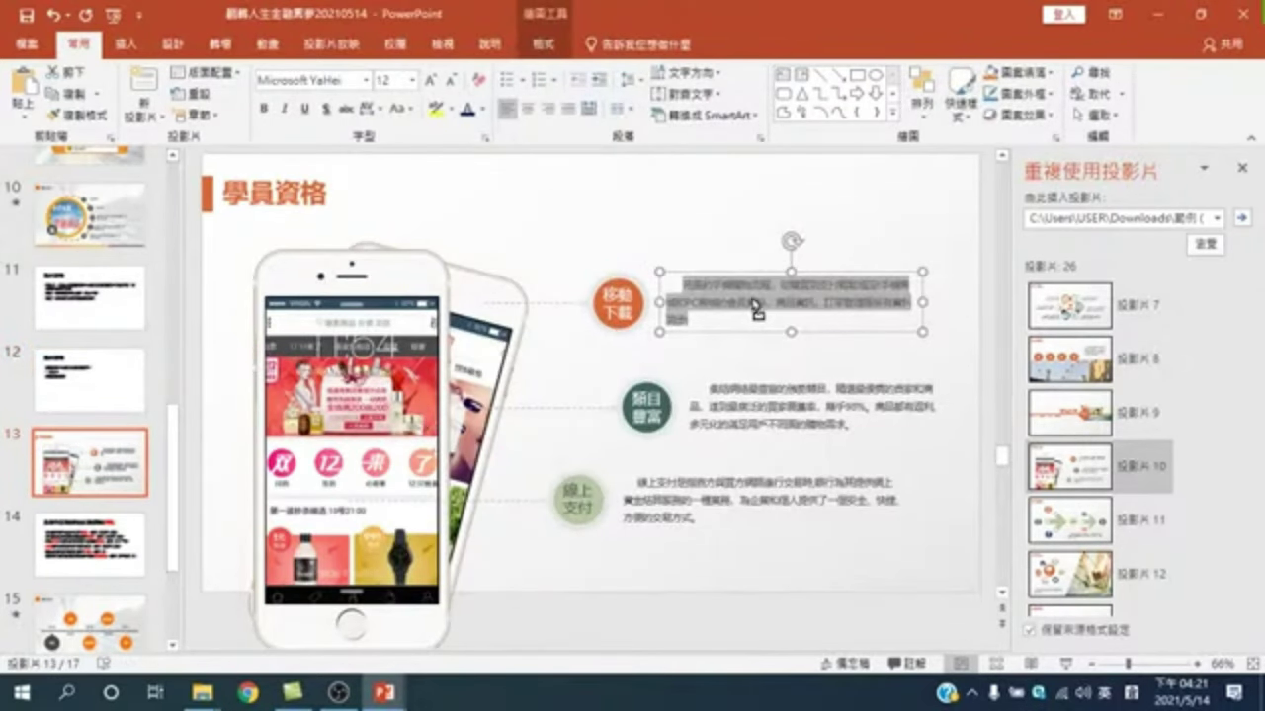
right_click(756, 309)
left_click(875, 354)
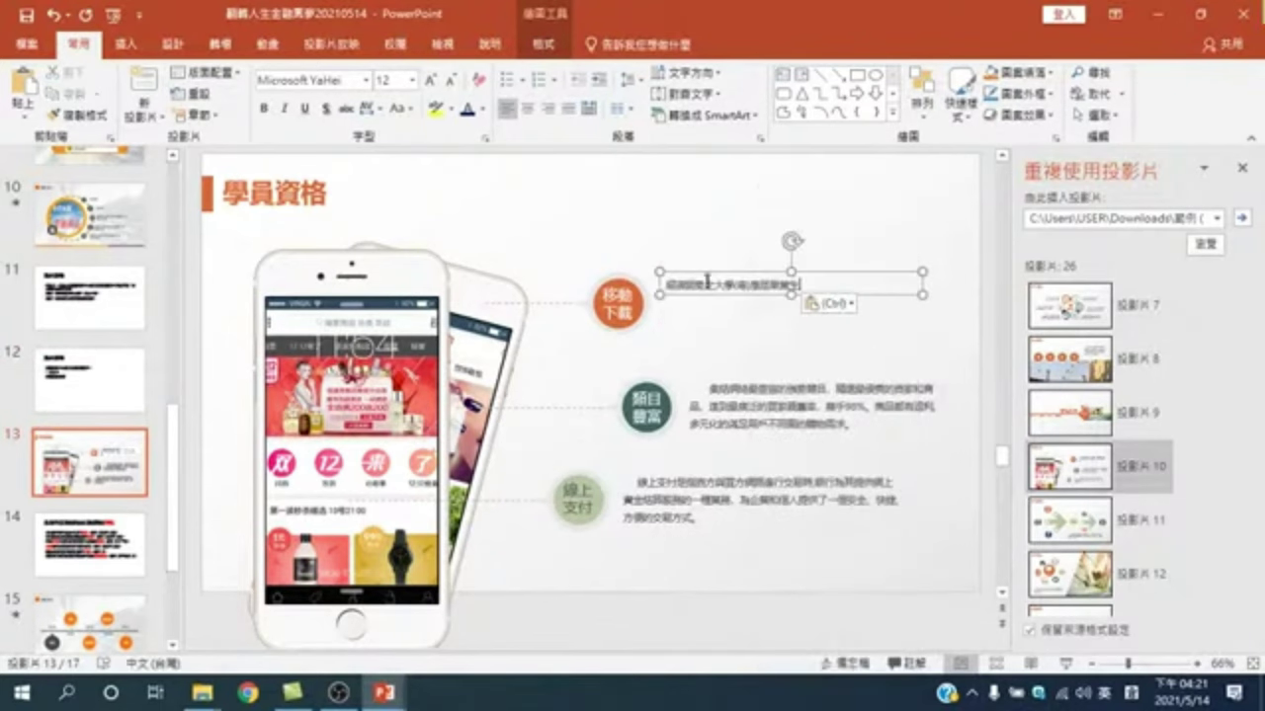
key("Escape")
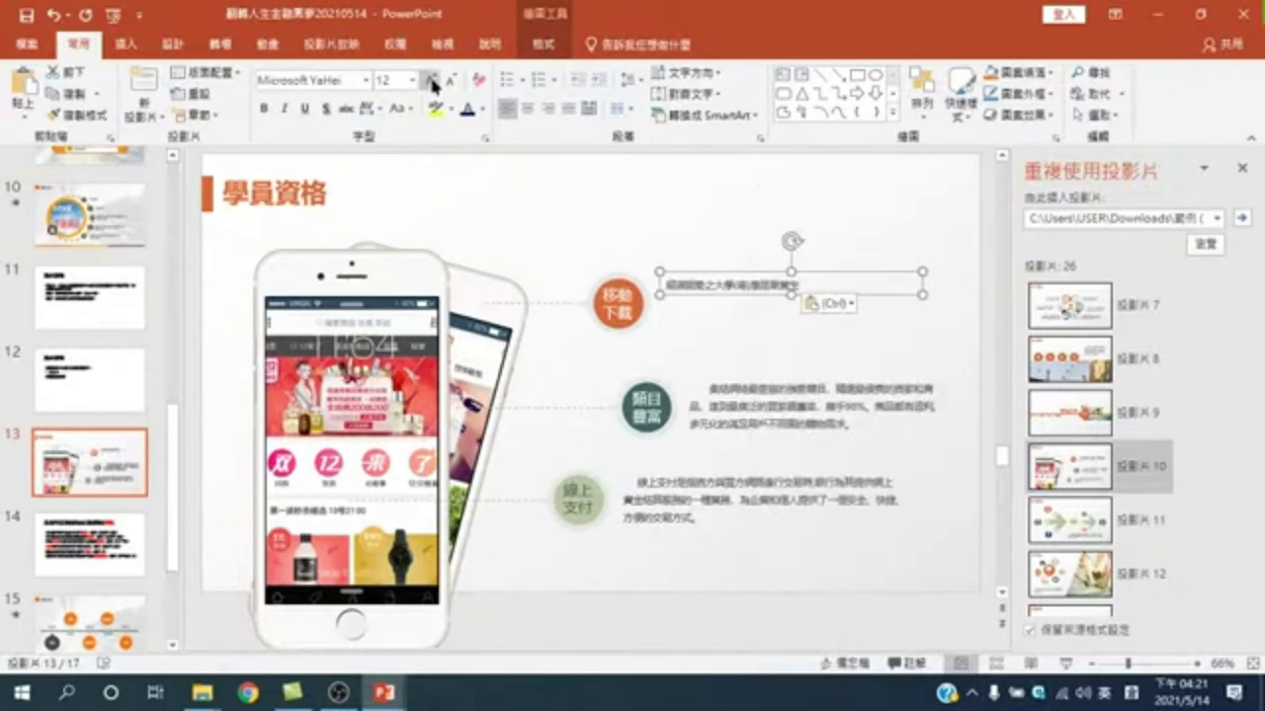
left_click(432, 81)
left_click(432, 81)
left_click(432, 81)
left_click(431, 81)
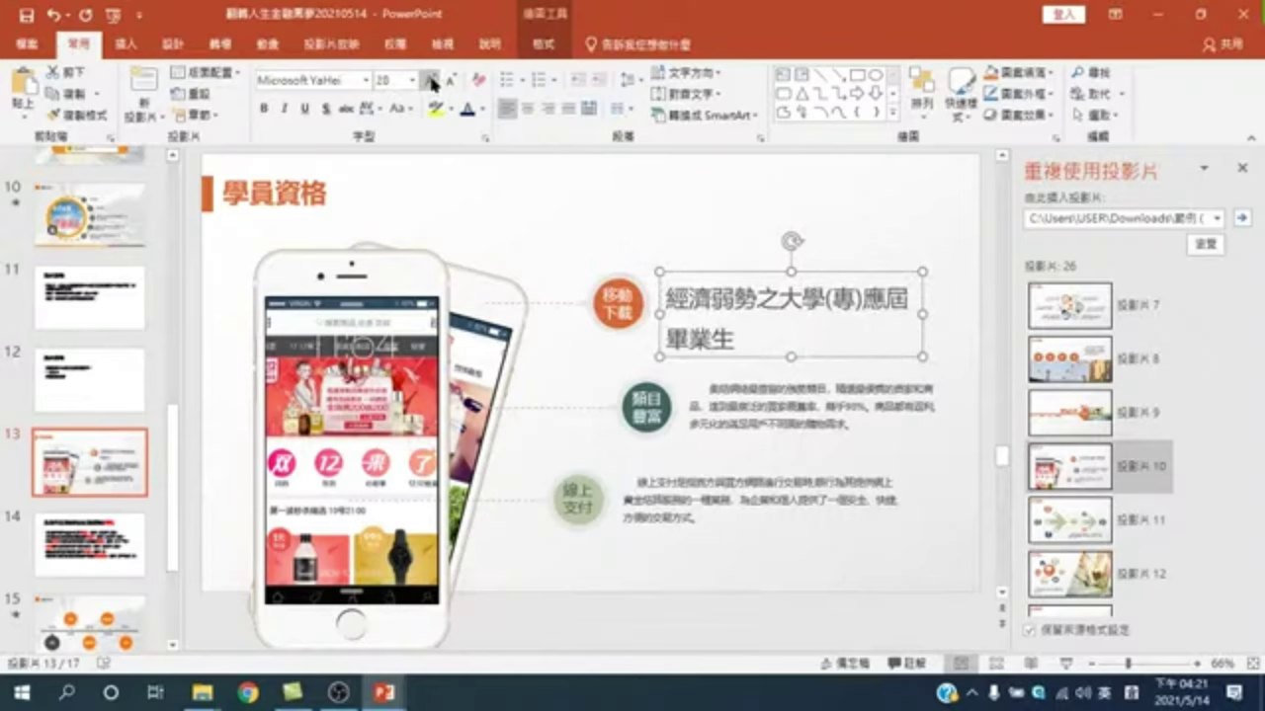
left_click(431, 81)
left_click(432, 81)
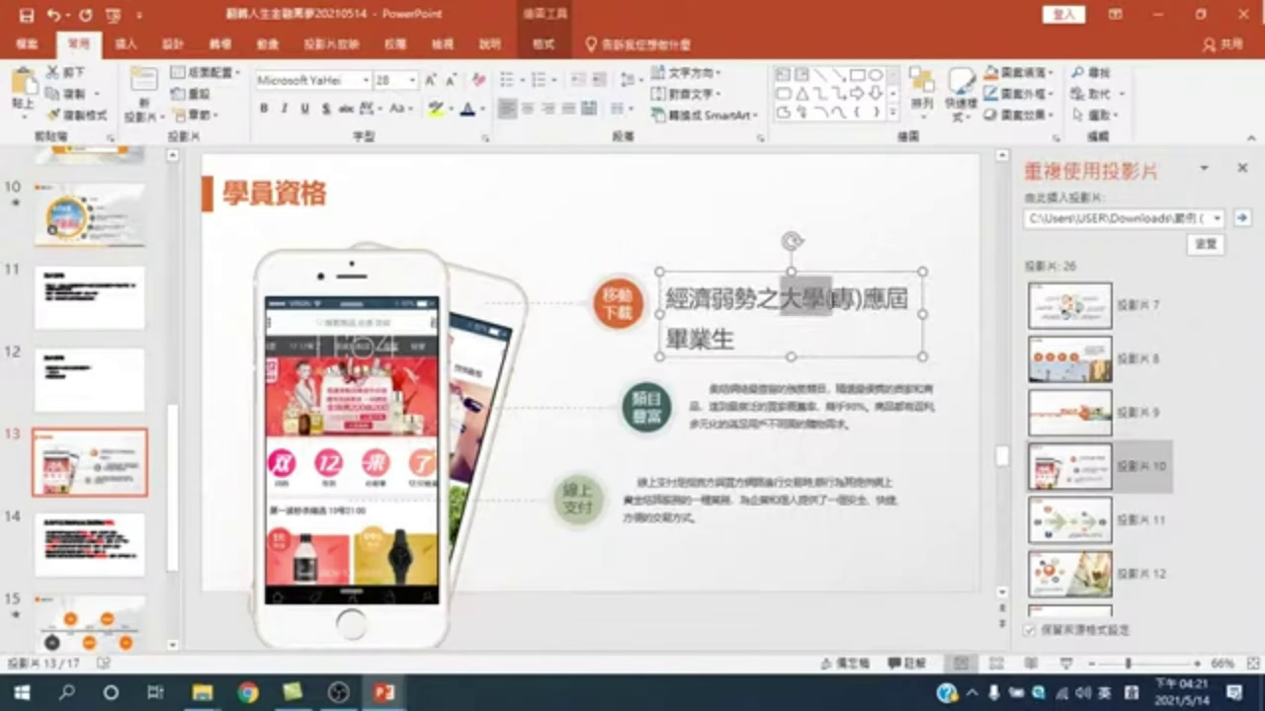
Step: Trim the text to 經濟弱勢之大專應屆畢業生 and widen the box so it fits one line
left_click_drag(803, 301, 816, 310)
left_click(813, 305)
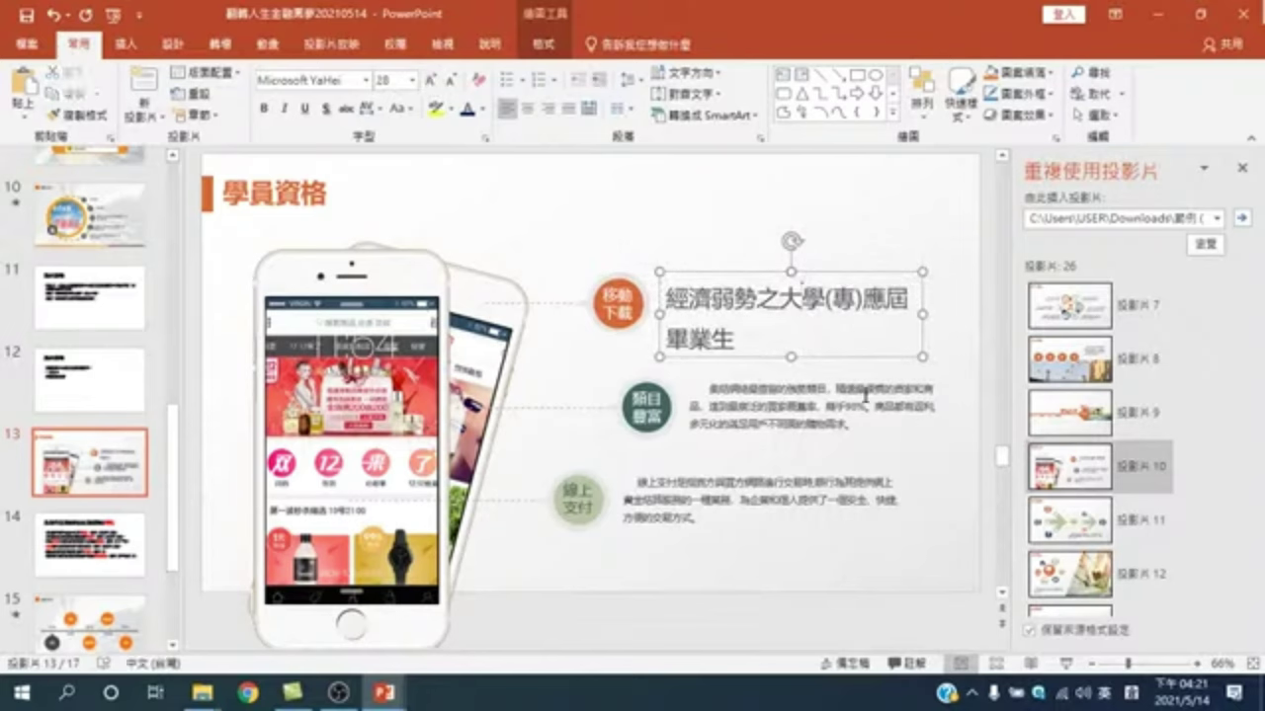
key("shift+Right")
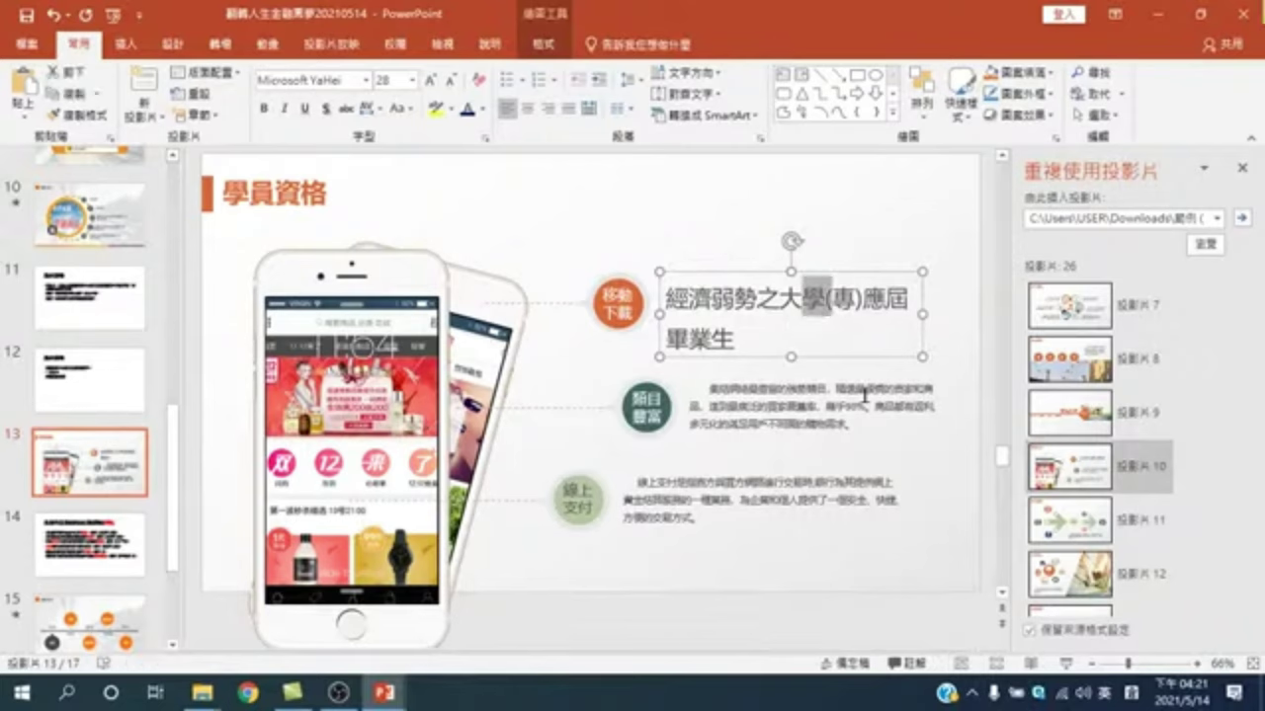
key("Delete")
key("Right")
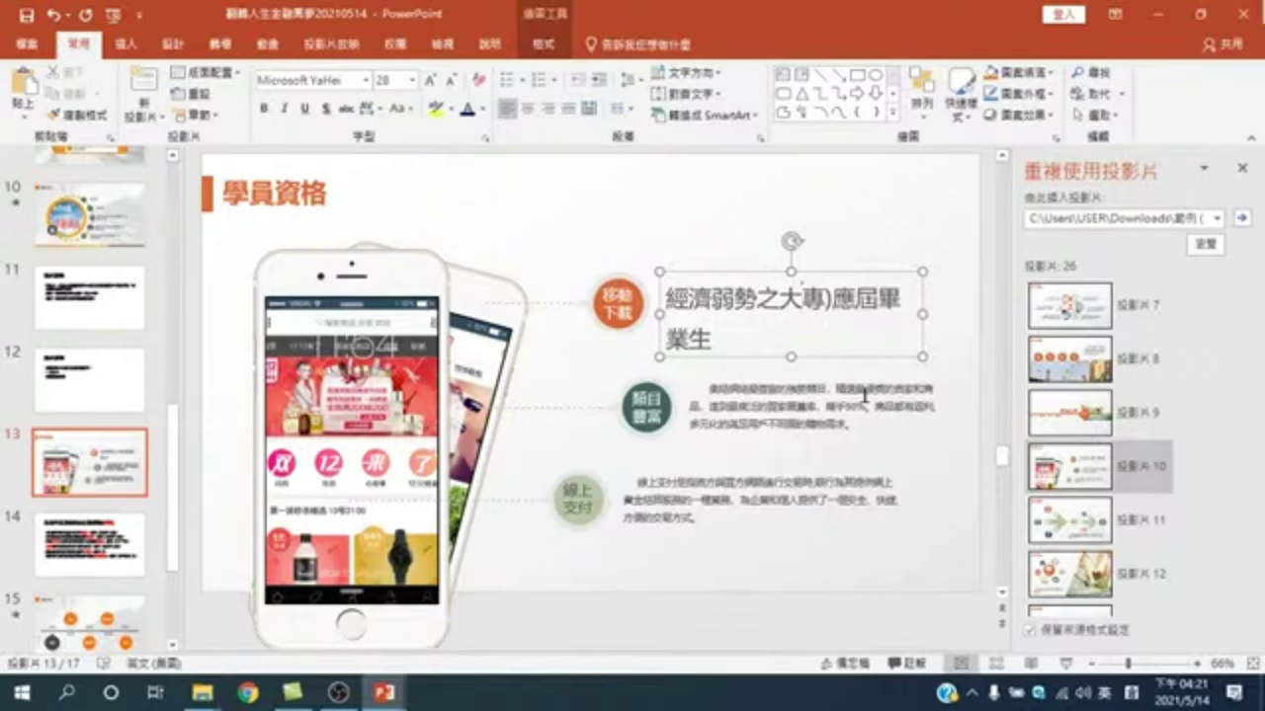
key("Delete")
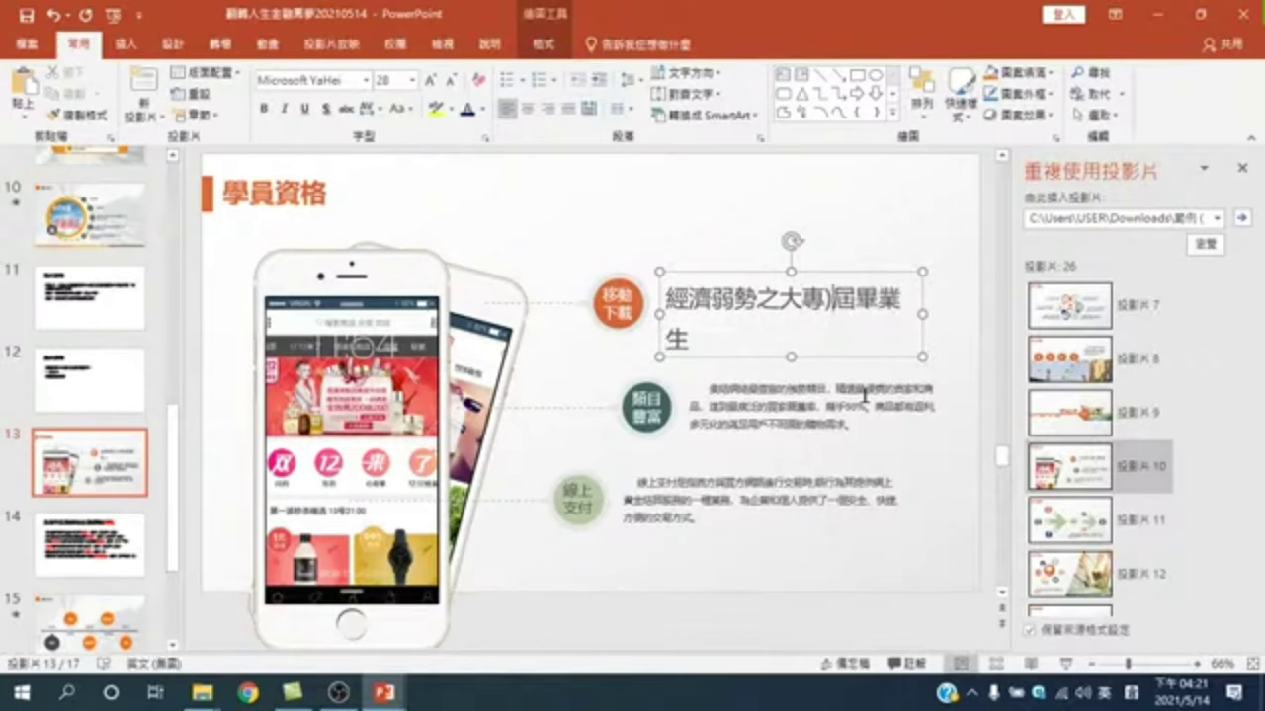
key("ctrl+z")
key("Right")
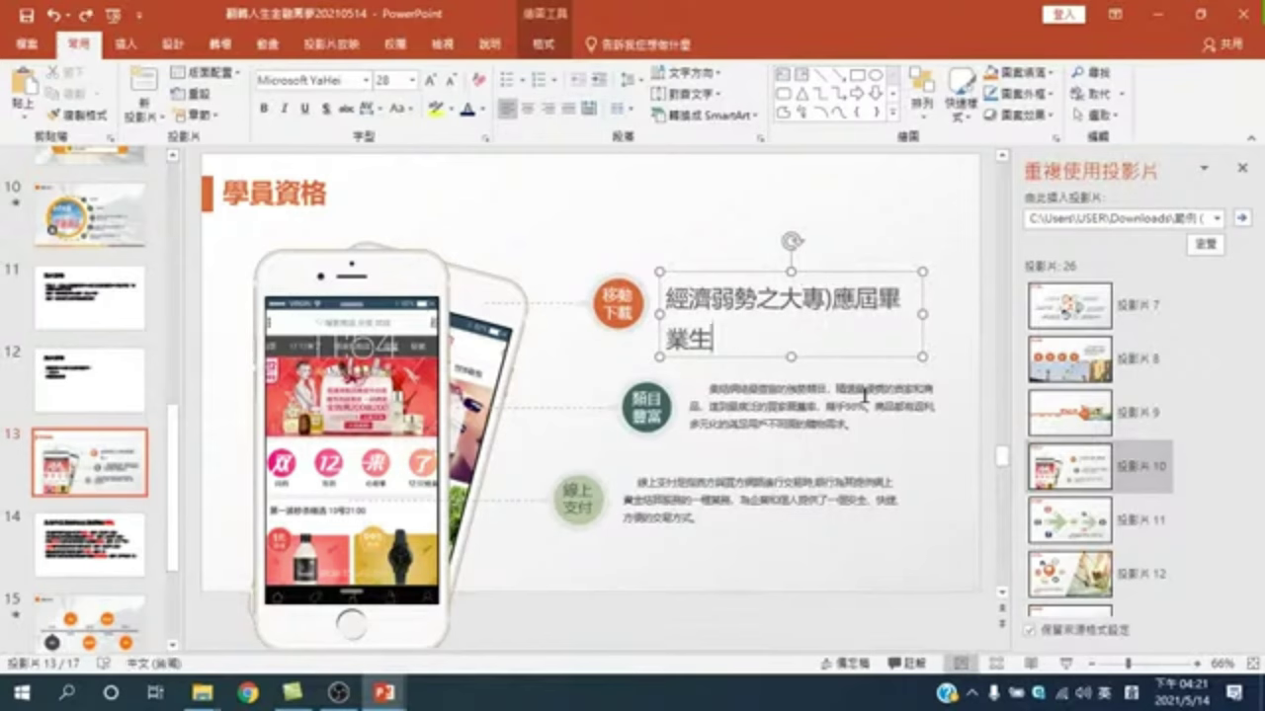
key("Down")
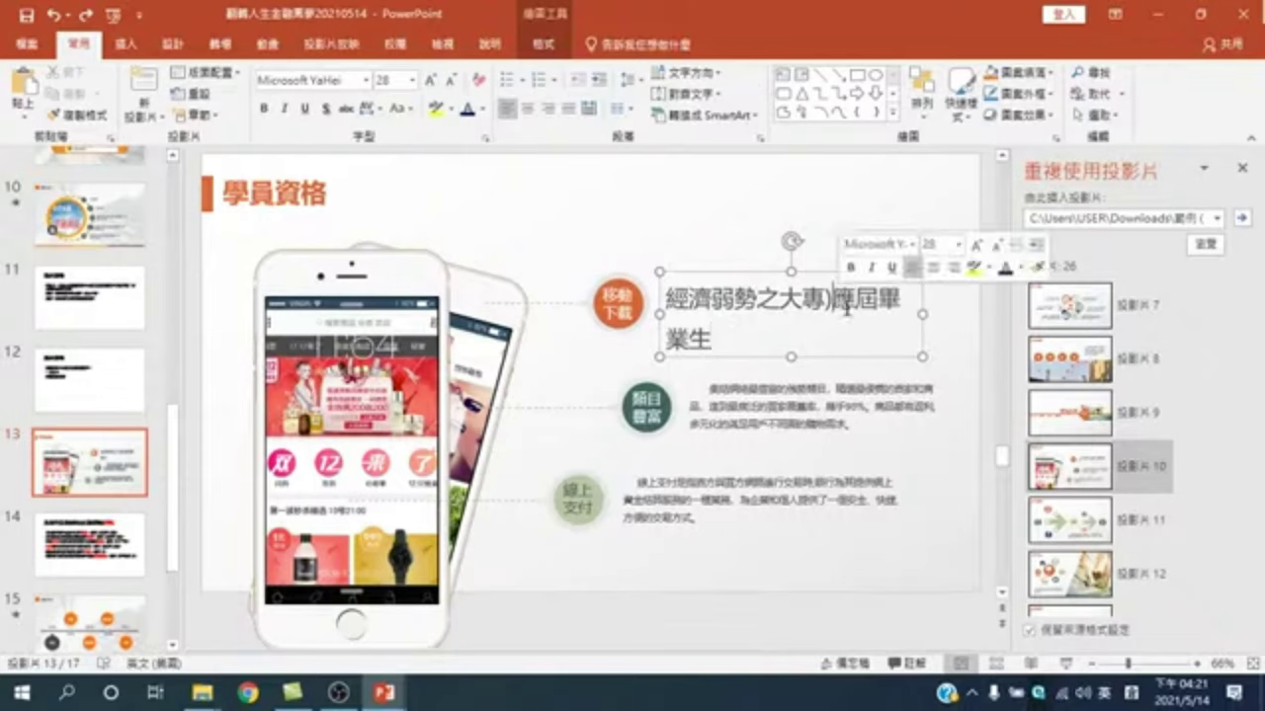
key("BackSpace")
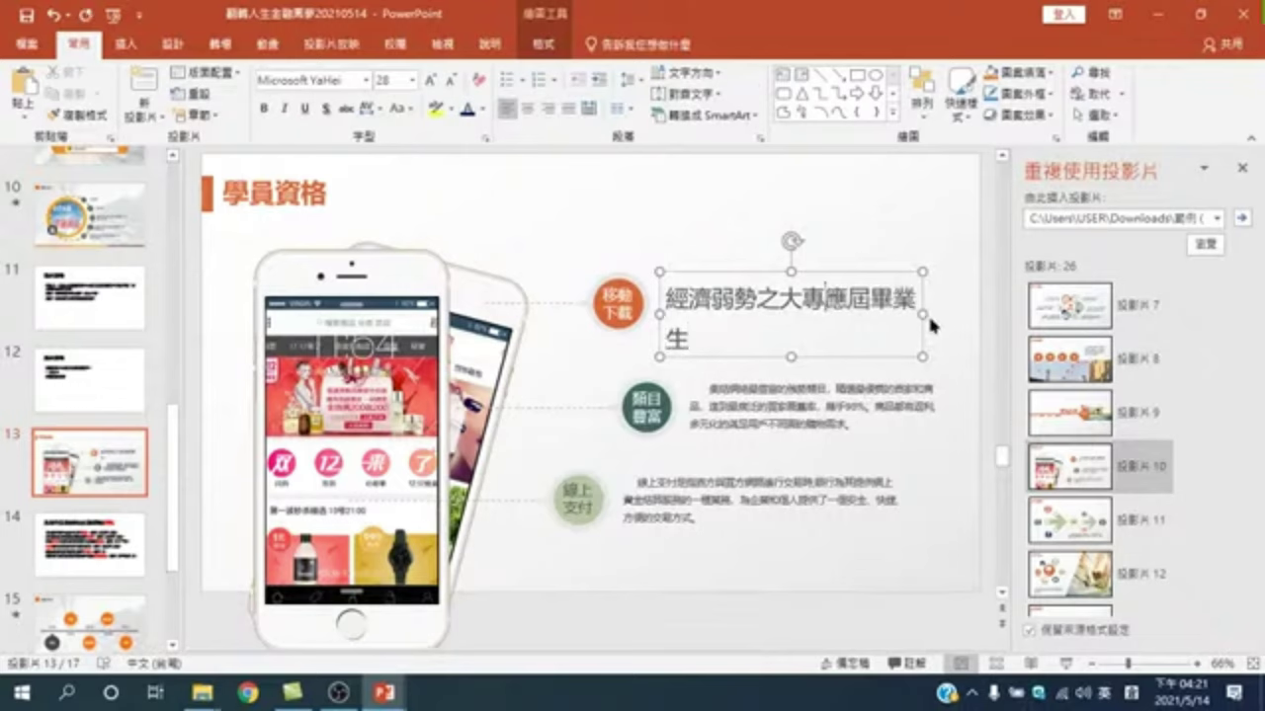
left_click_drag(924, 314, 948, 314)
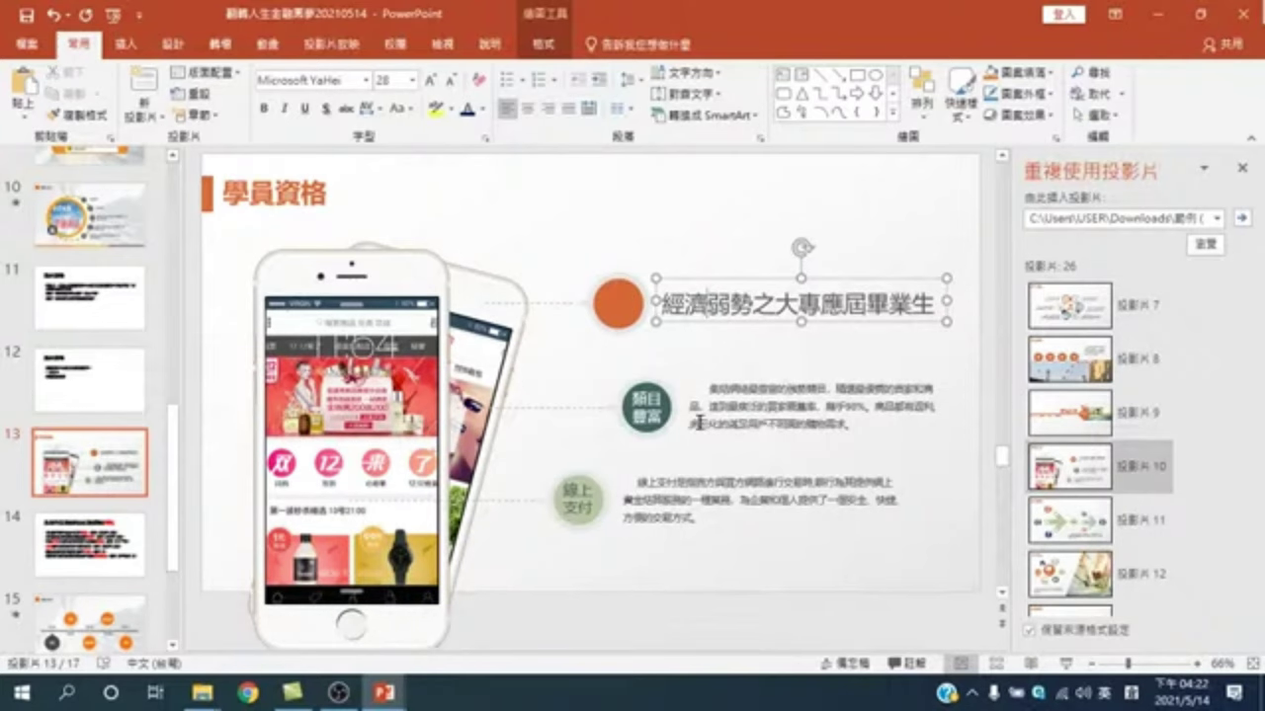
Step: Paste 65分以上 from slide 12 as plain text over the paragraph beside the dark-green circle
left_click(69, 383)
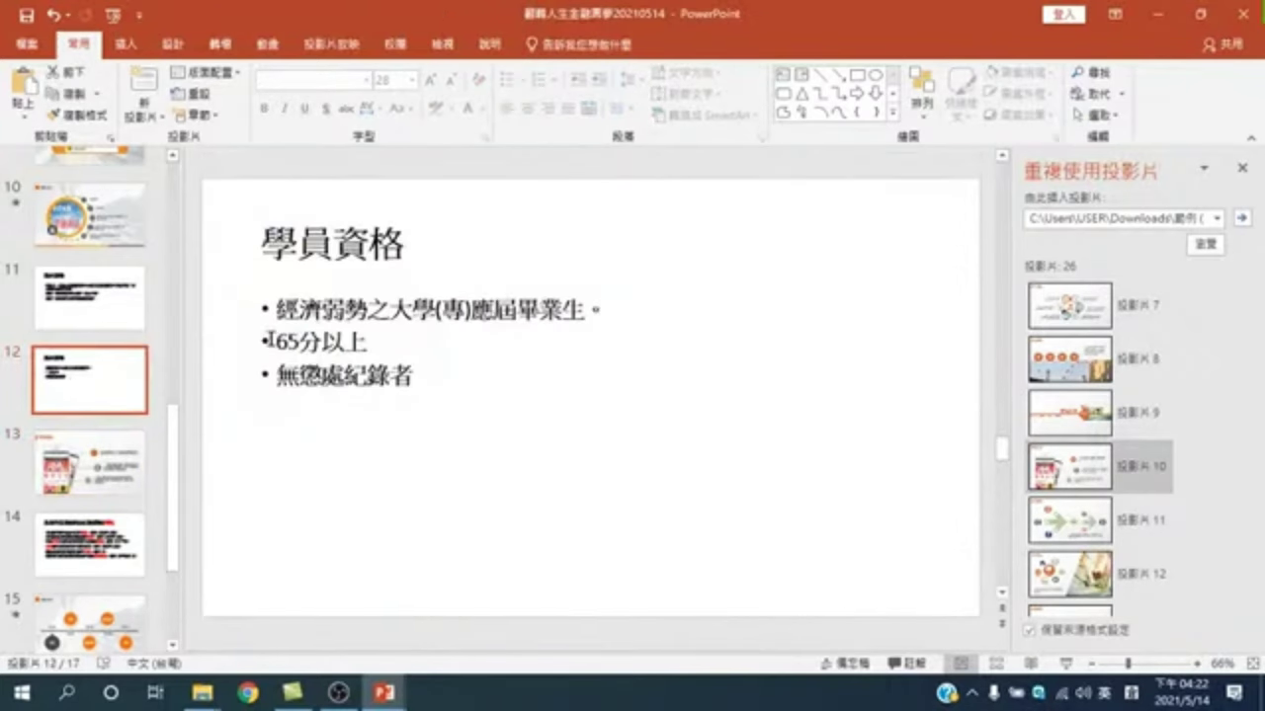
left_click_drag(274, 341, 374, 341)
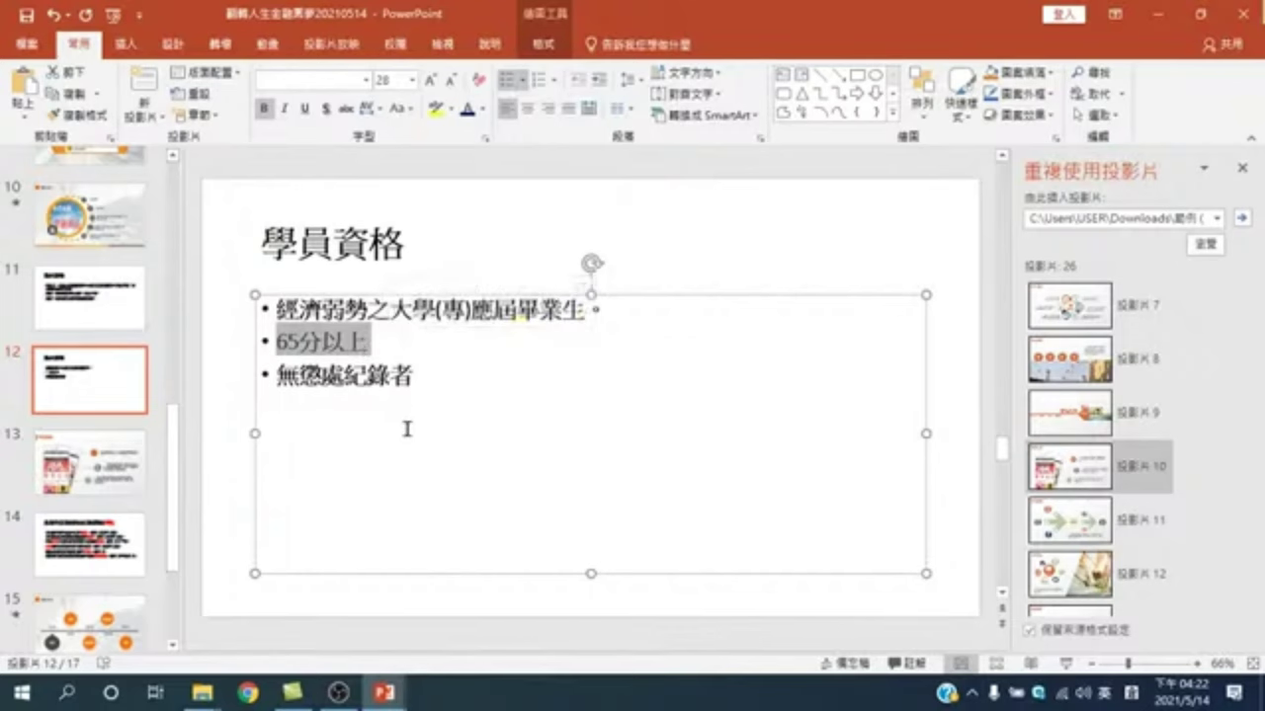
left_click(89, 462)
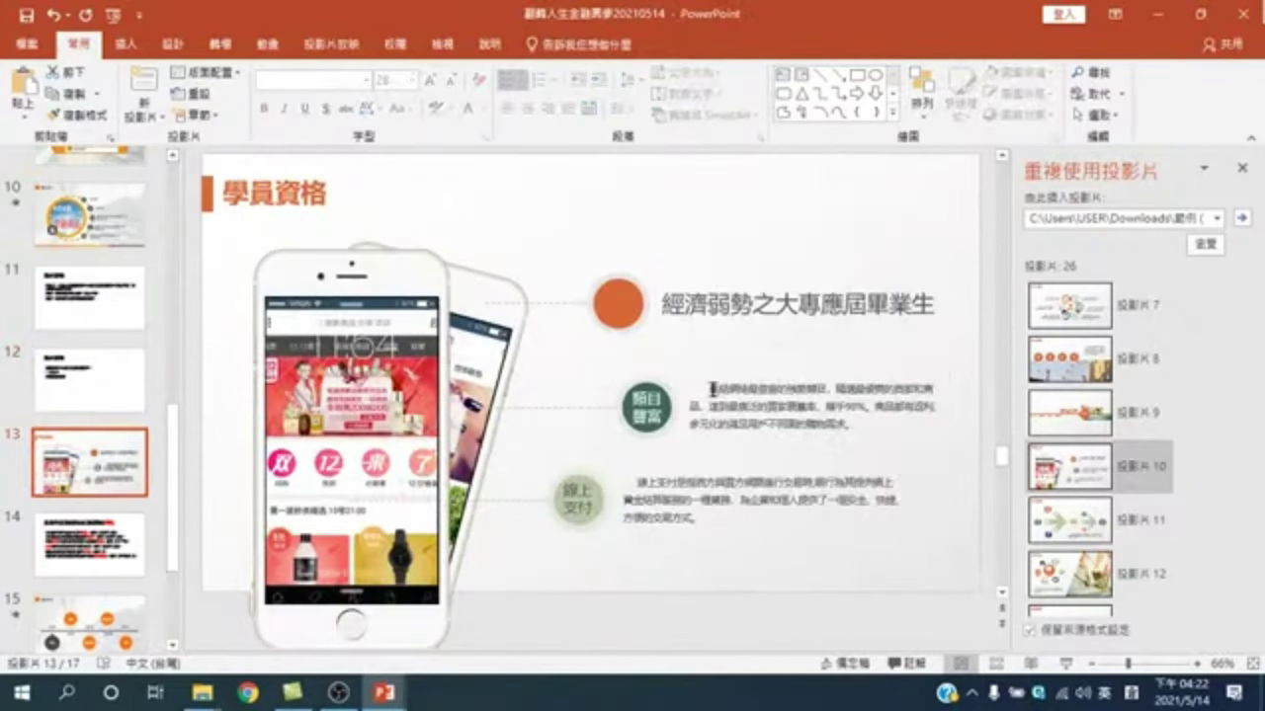
left_click_drag(712, 390, 848, 427)
type("60分以上")
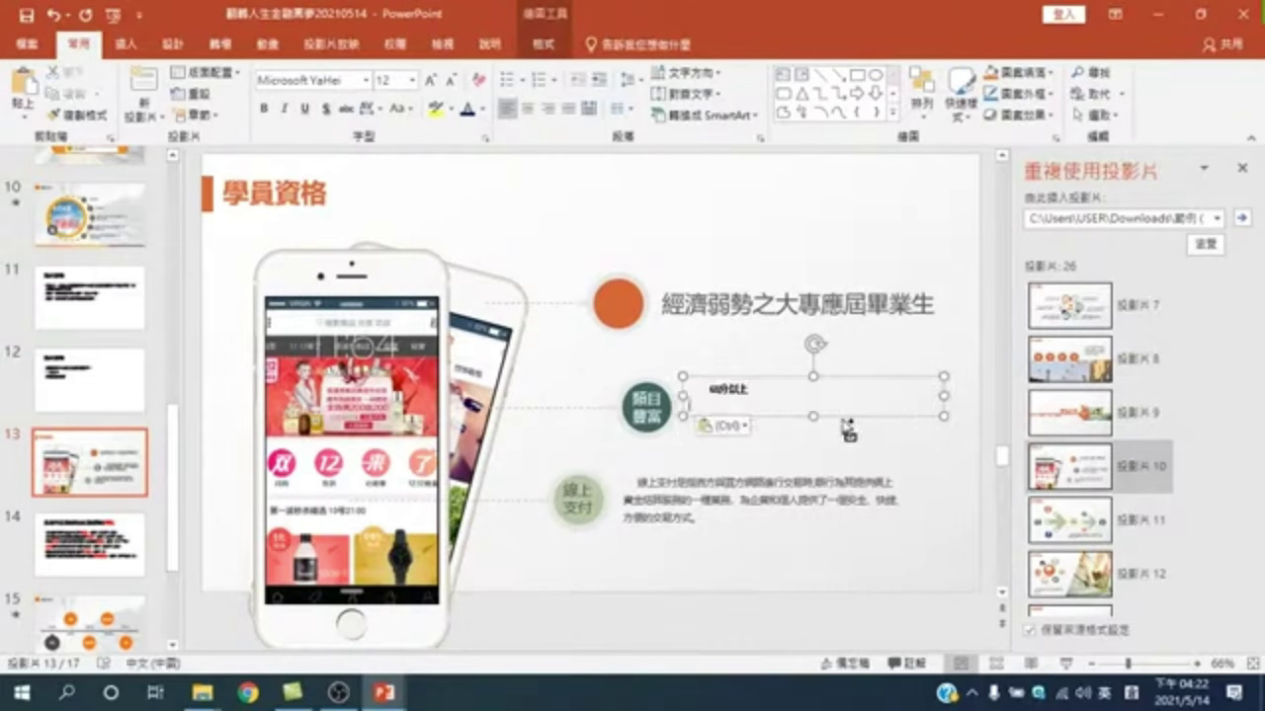
key("ctrl+z")
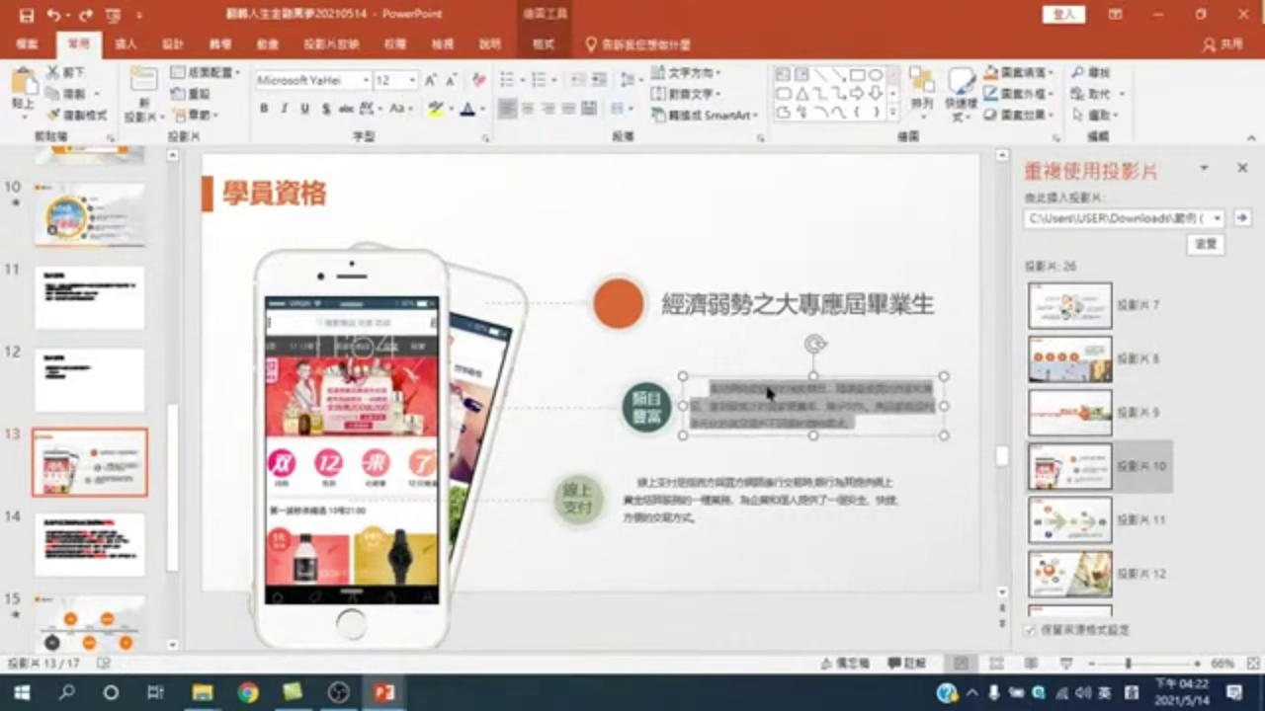
right_click(778, 399)
left_click(870, 355)
type("65分以上")
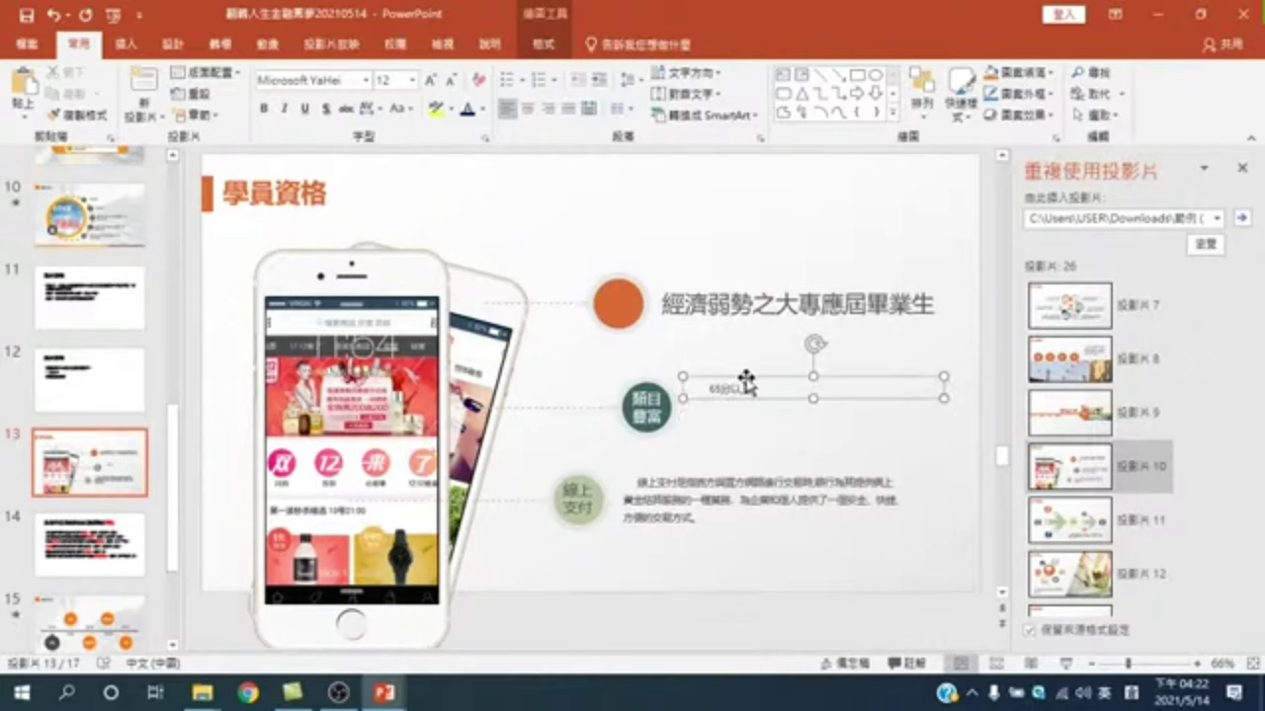
Step: Enlarge 65分以上, remove its leading space, and select slide 12's 無懲處紀錄者 bullet
left_click(432, 79)
left_click(432, 79)
left_click(431, 79)
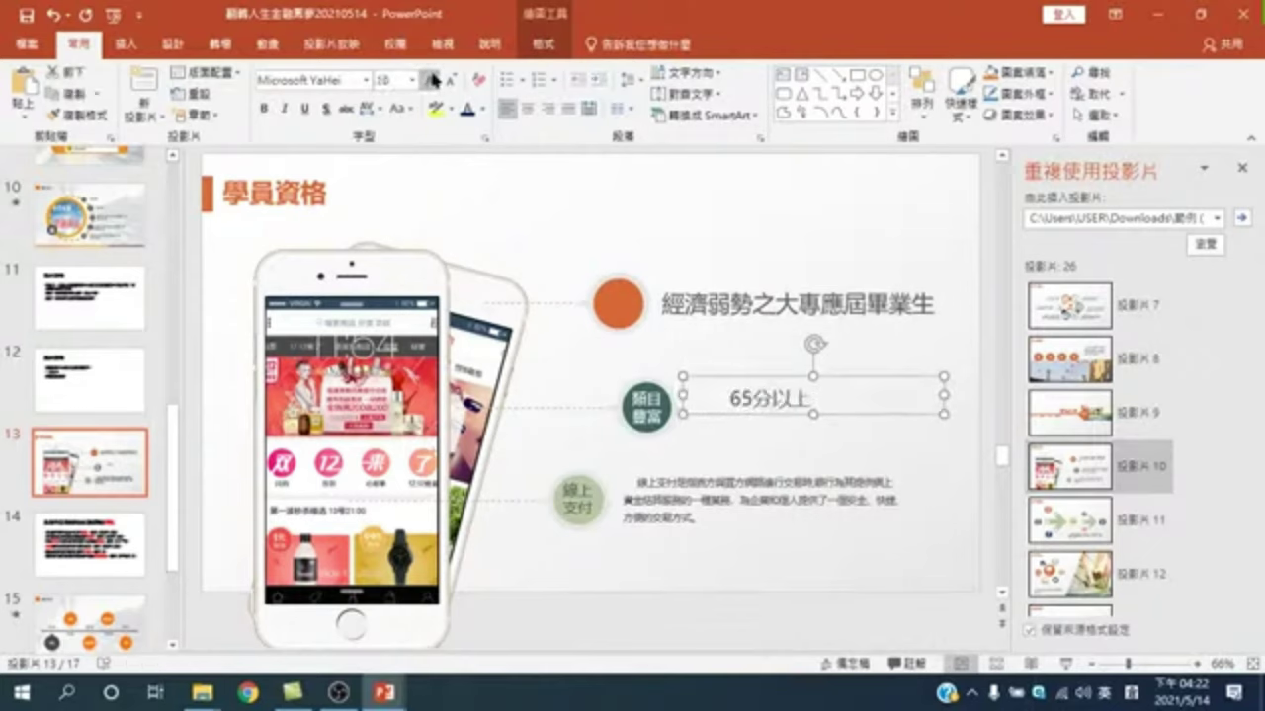
left_click(432, 79)
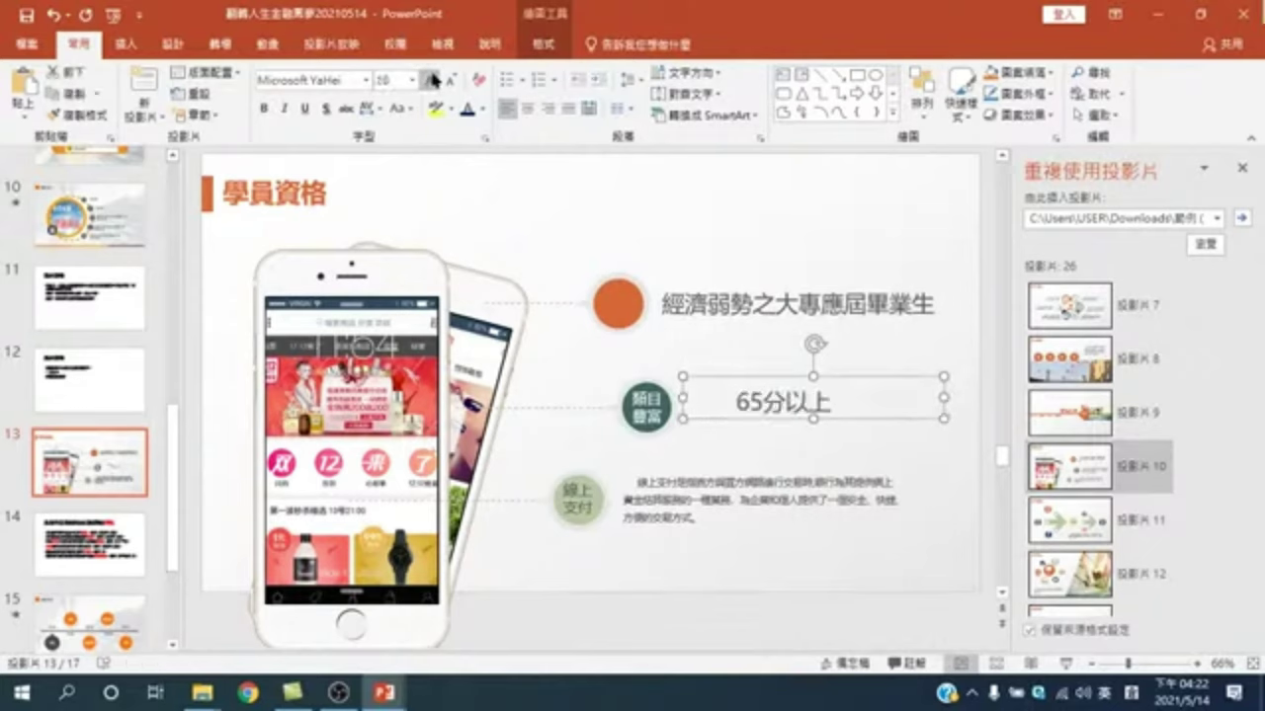
left_click(737, 402)
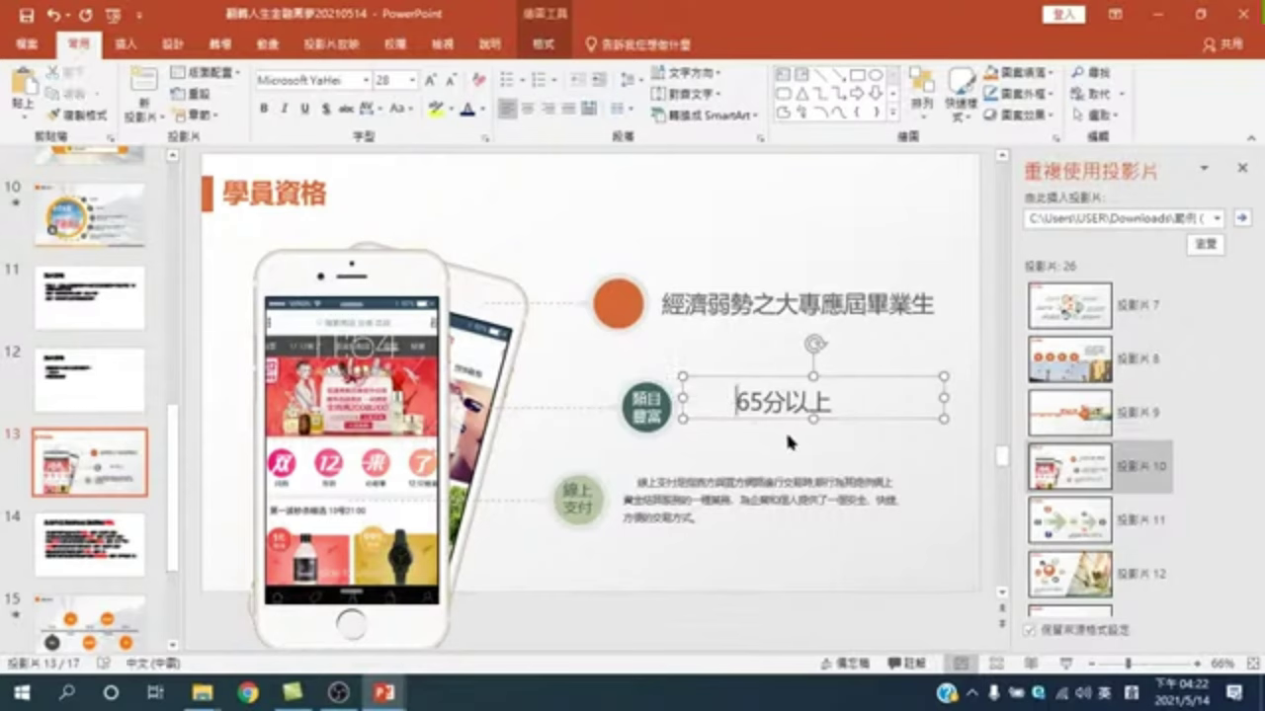
key("shift+Left")
key("shift+Left")
key("shift+Left")
key("BackSpace")
key("BackSpace")
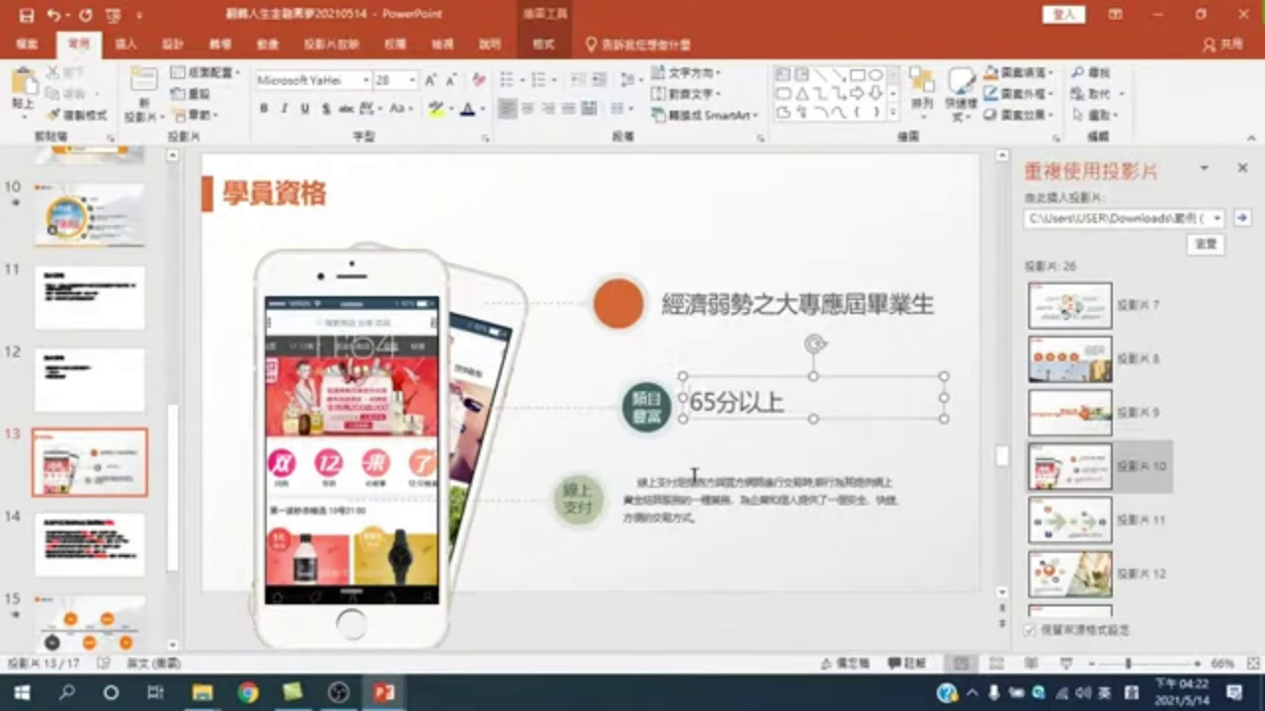
left_click(90, 395)
left_click_drag(275, 375, 421, 403)
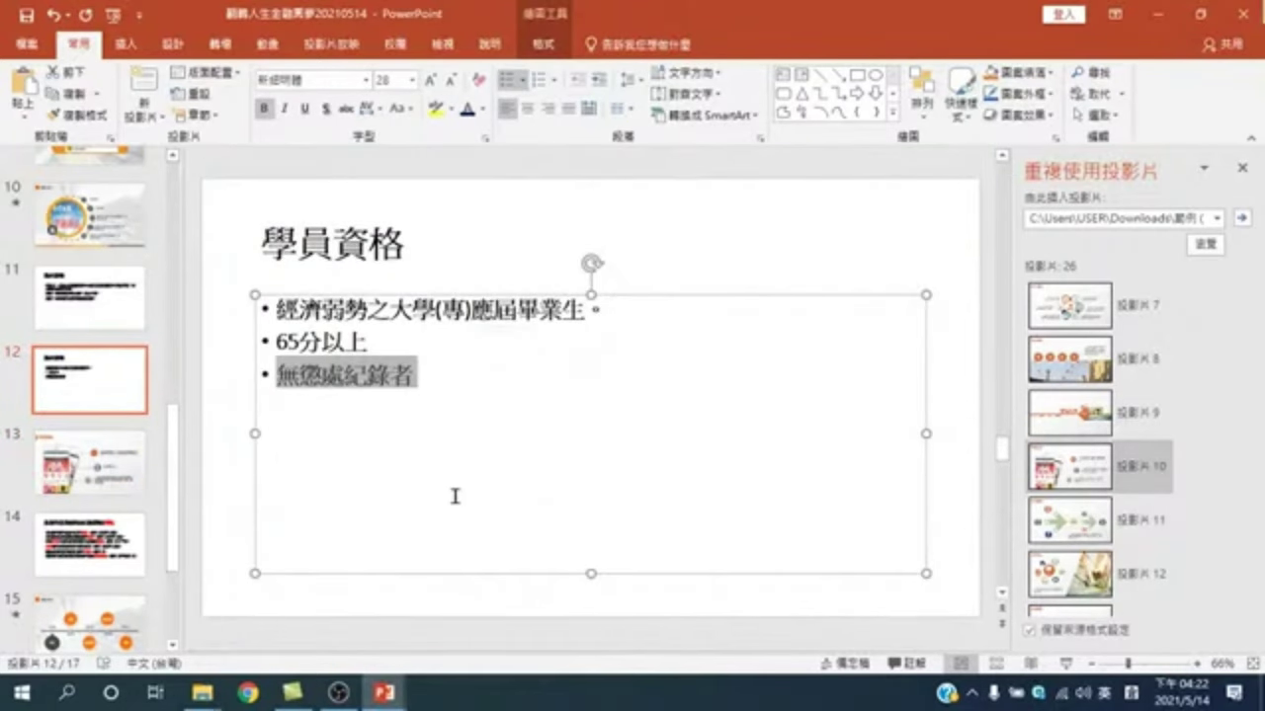
Step: Paste 無懲處紀錄者 over the paragraph beside the light-green circle and enlarge it
left_click(90, 463)
left_click_drag(636, 482, 757, 557)
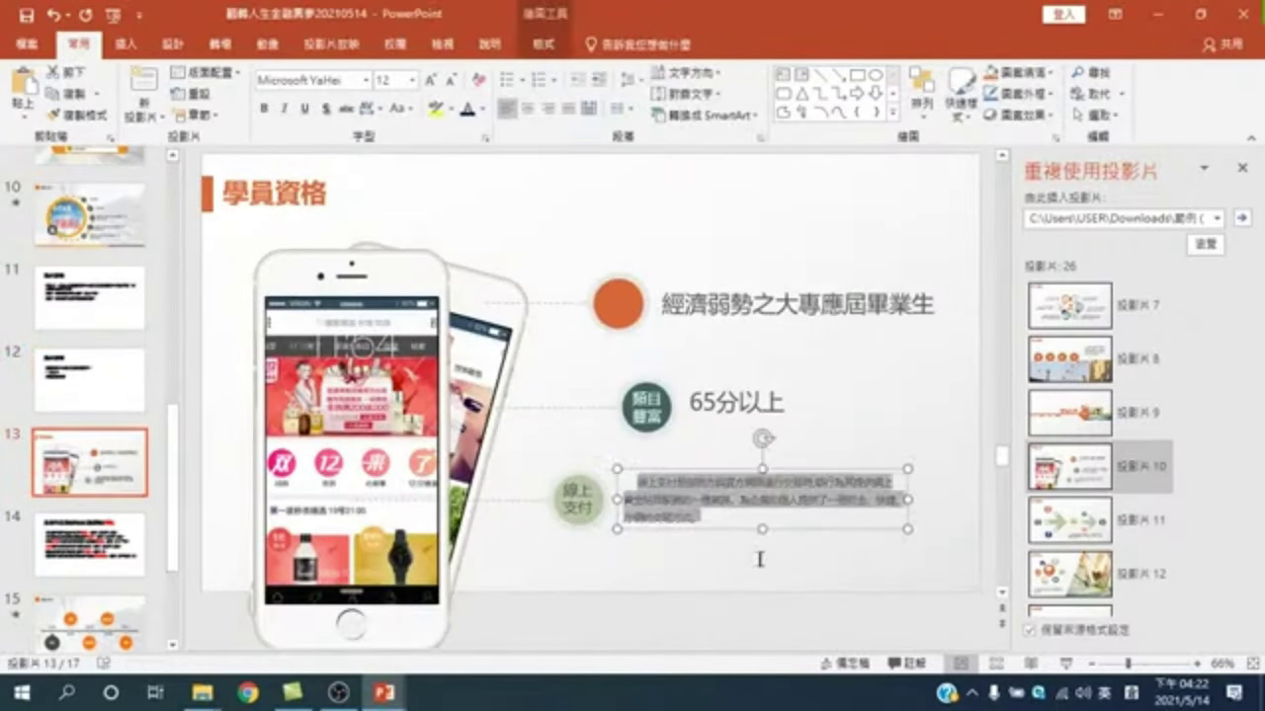
right_click(764, 499)
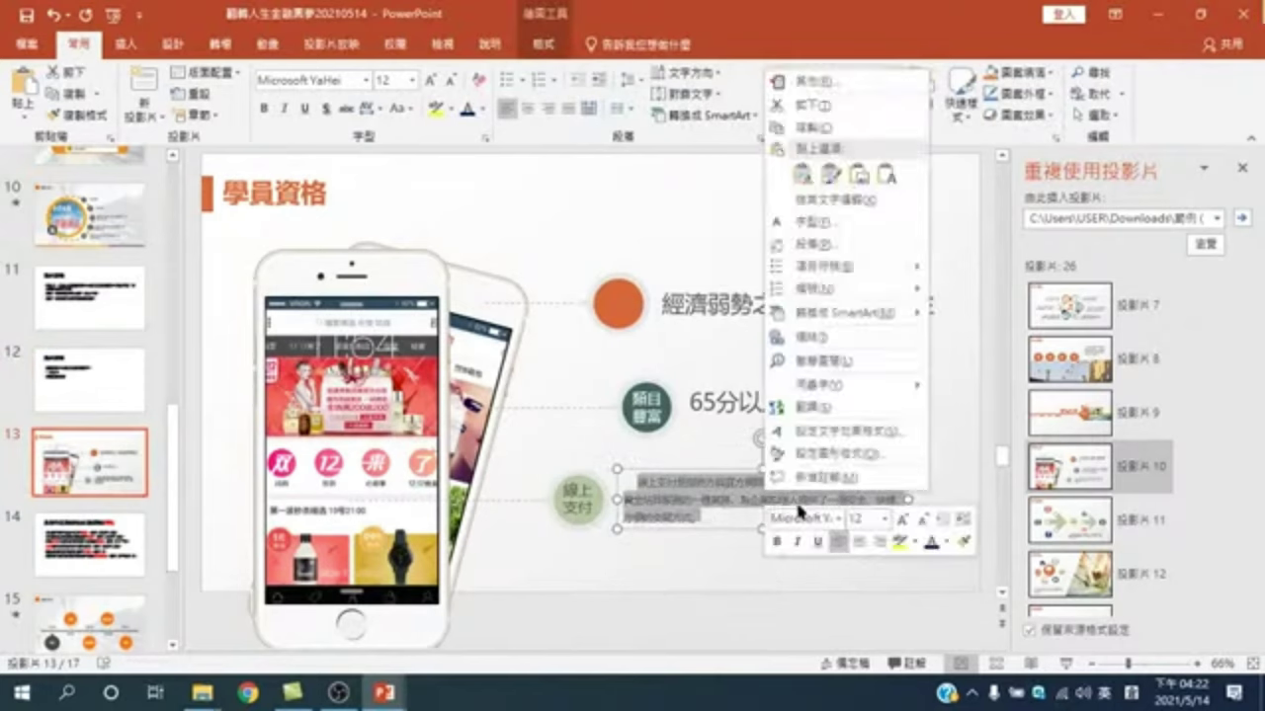
left_click(890, 192)
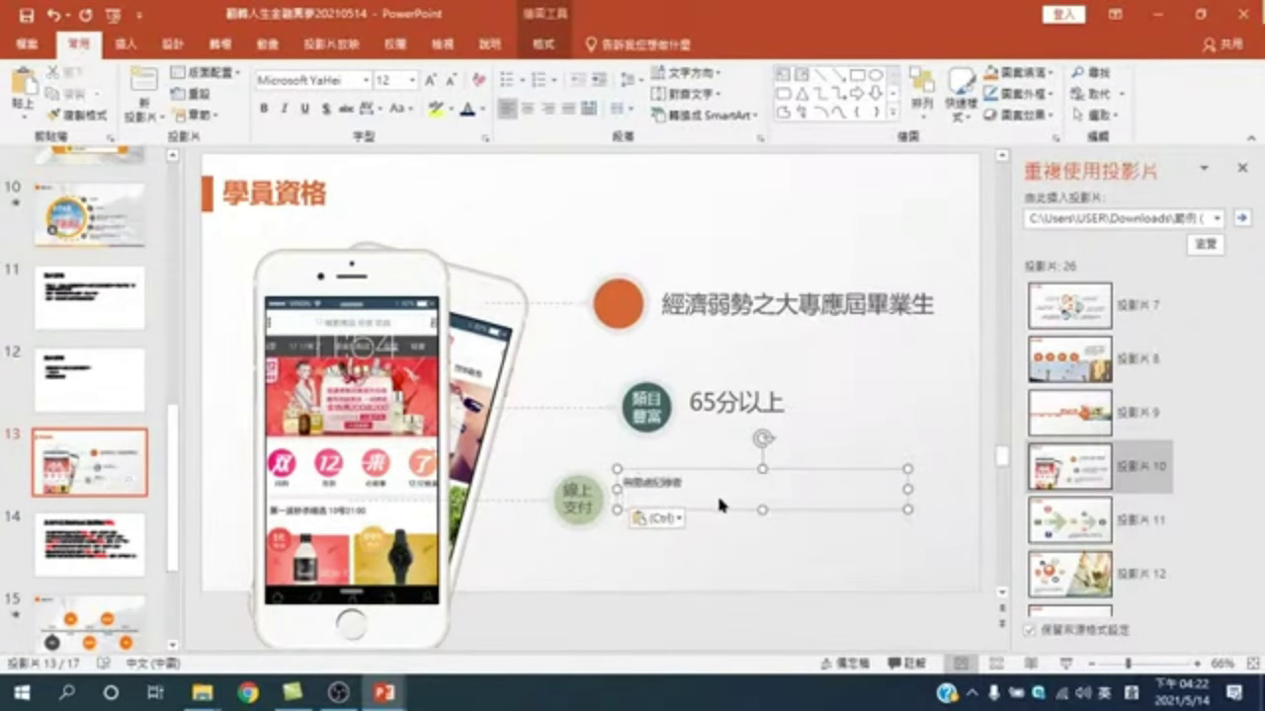
key("BackSpace")
left_click_drag(704, 494, 686, 497)
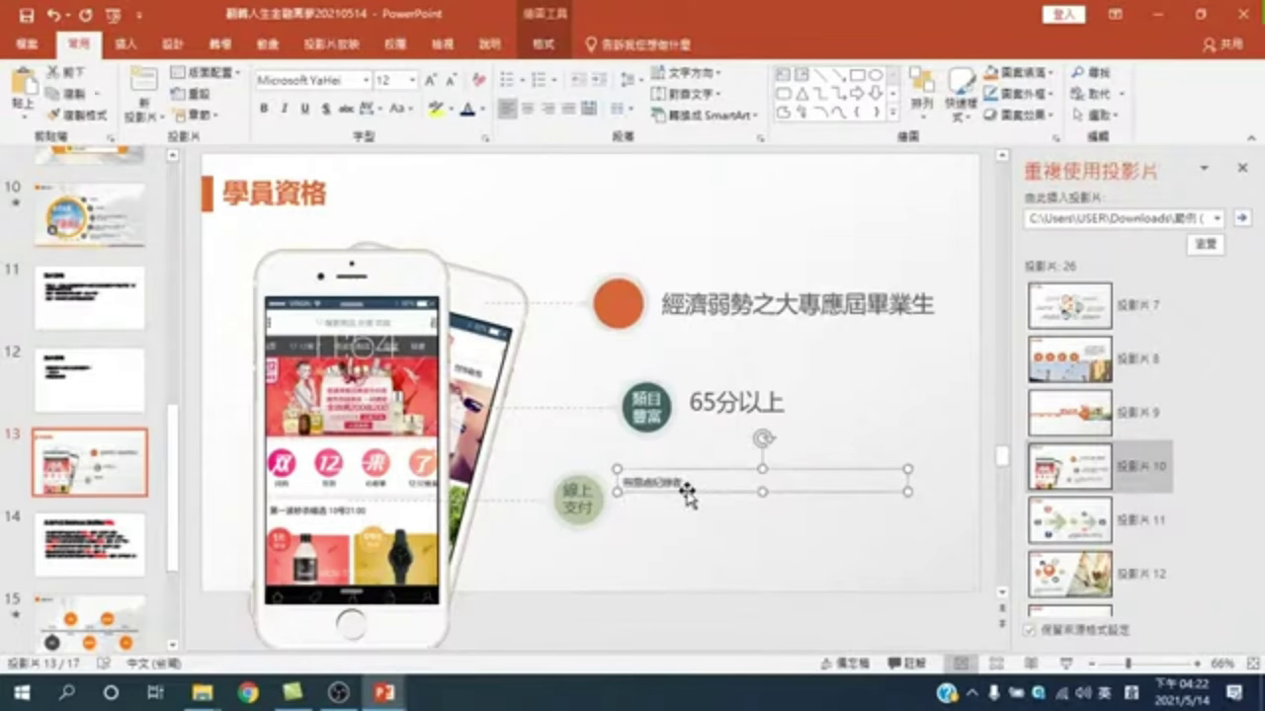
left_click(431, 80)
left_click(431, 80)
left_click(430, 80)
left_click(431, 80)
left_click(432, 81)
left_click(432, 81)
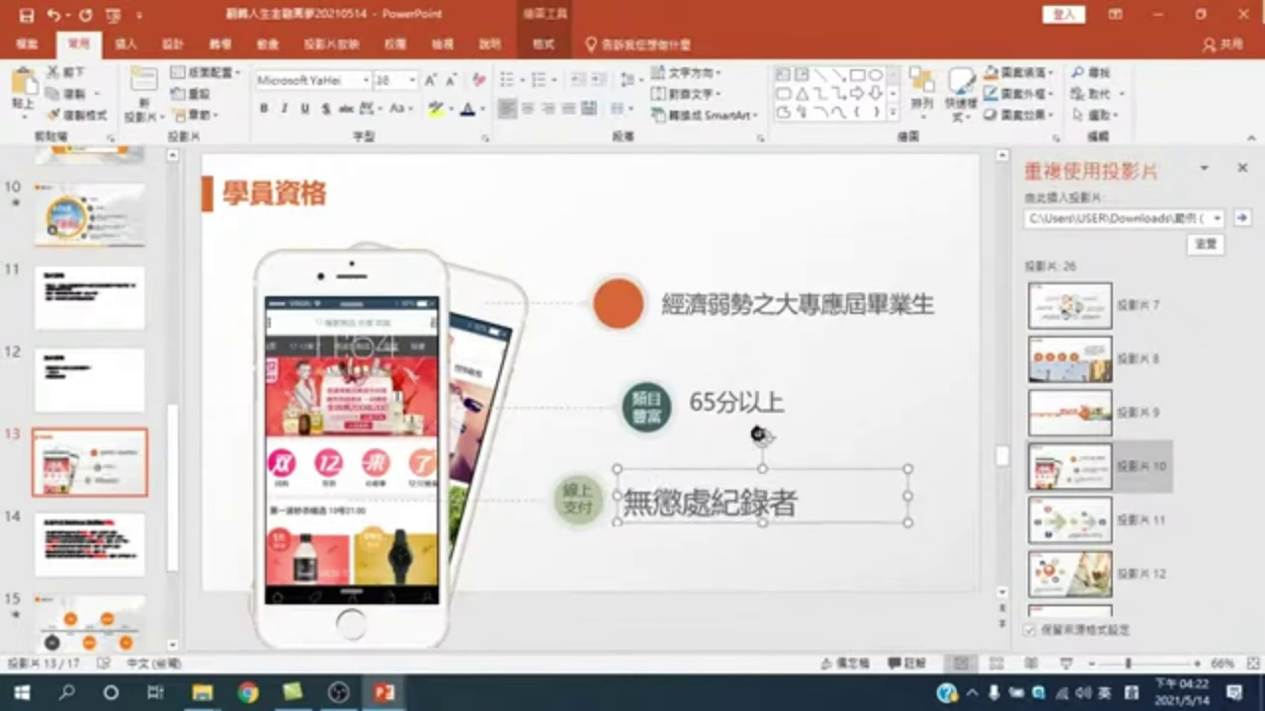
Step: Delete the 題目書寫 and 線上支付 labels from the two green circles
left_click(647, 404)
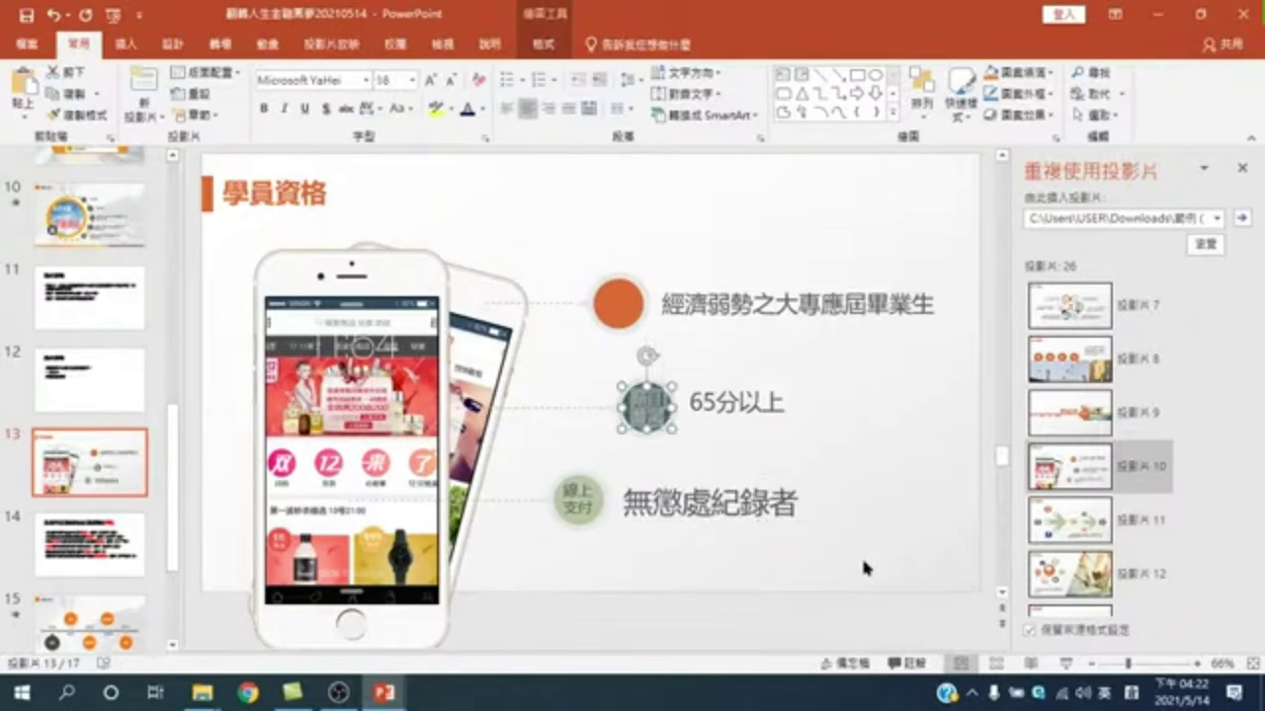
key("Delete")
left_click(578, 499)
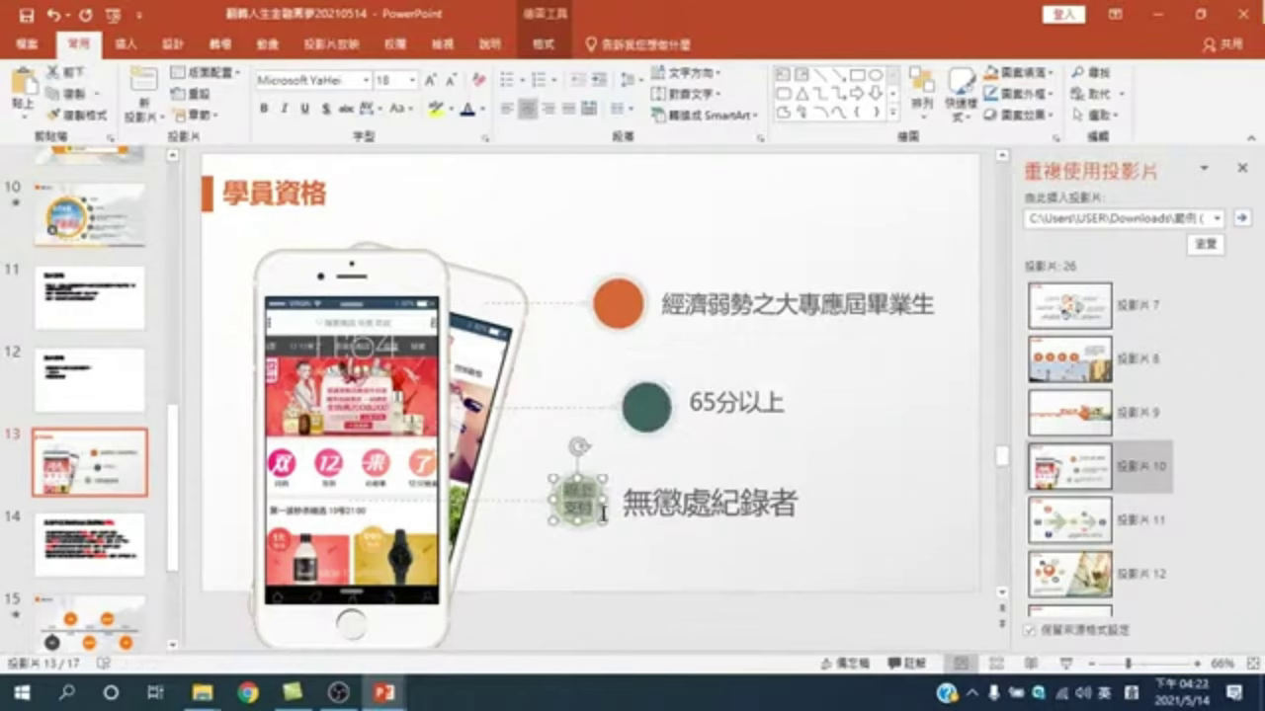
key("Delete")
left_click(684, 586)
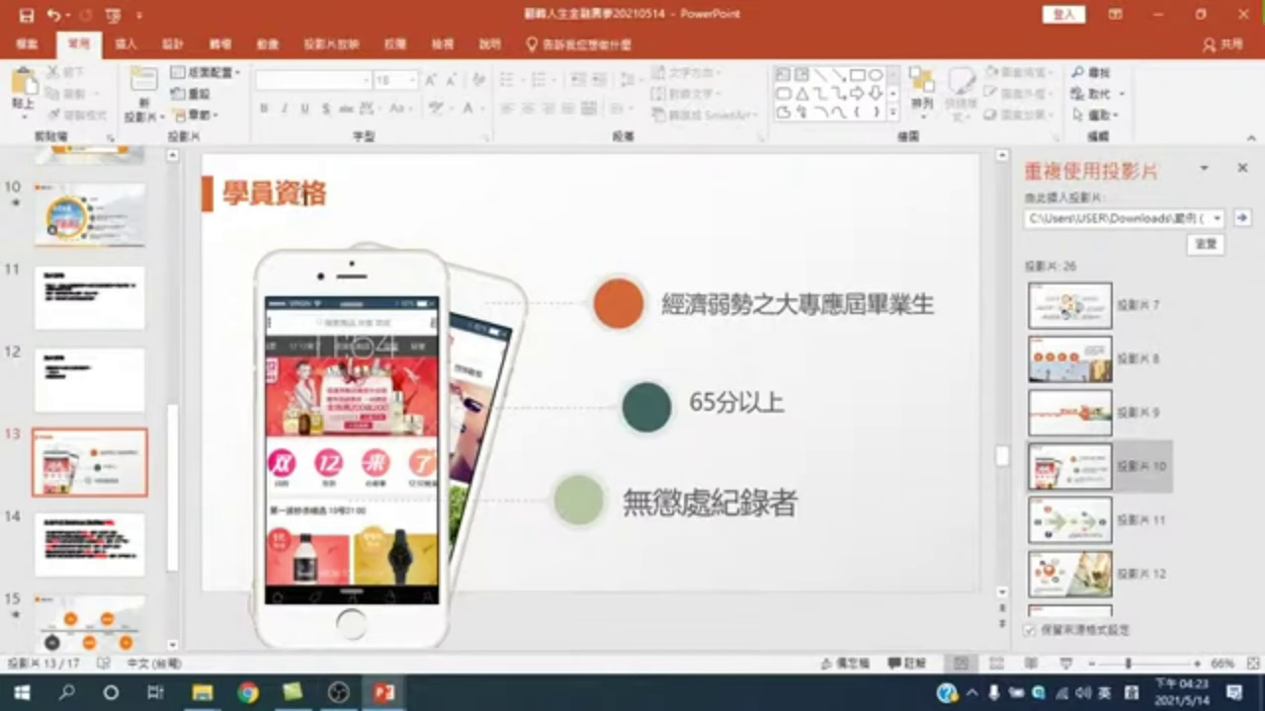
Step: Swap the front phone picture for an online group photo found by searching 大學生
left_click(296, 346)
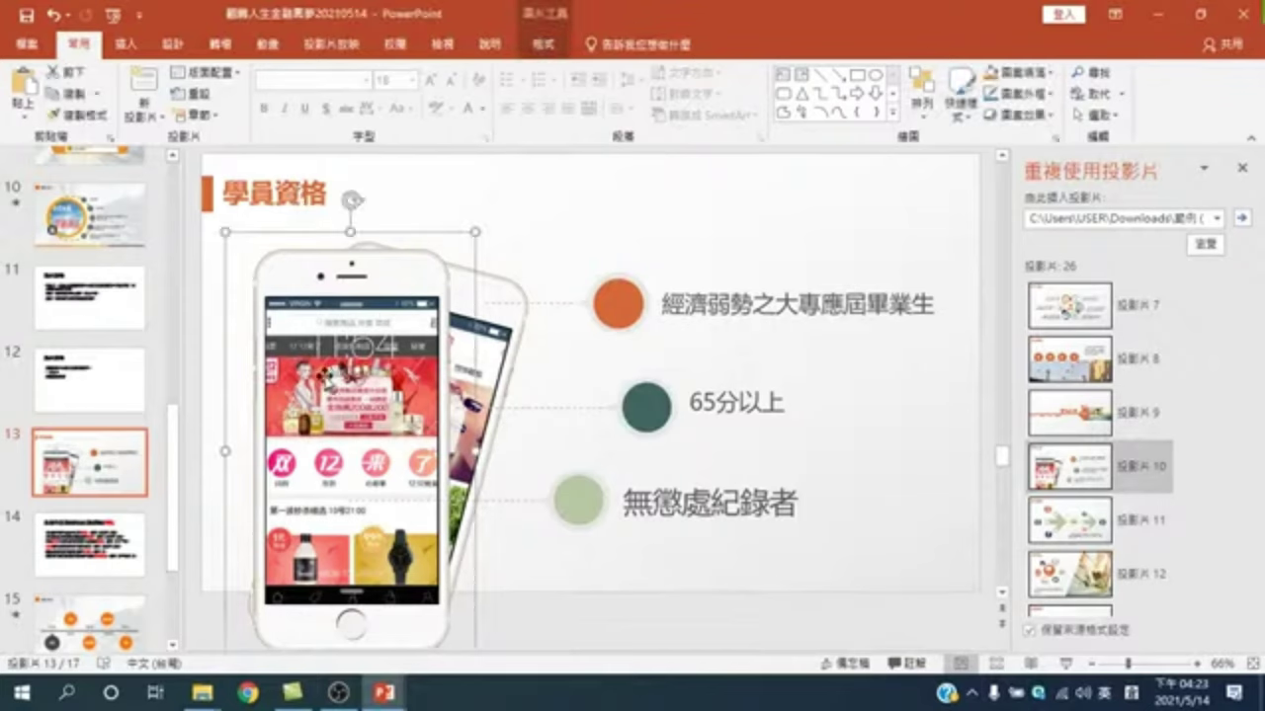
right_click(327, 370)
mouse_move(385, 143)
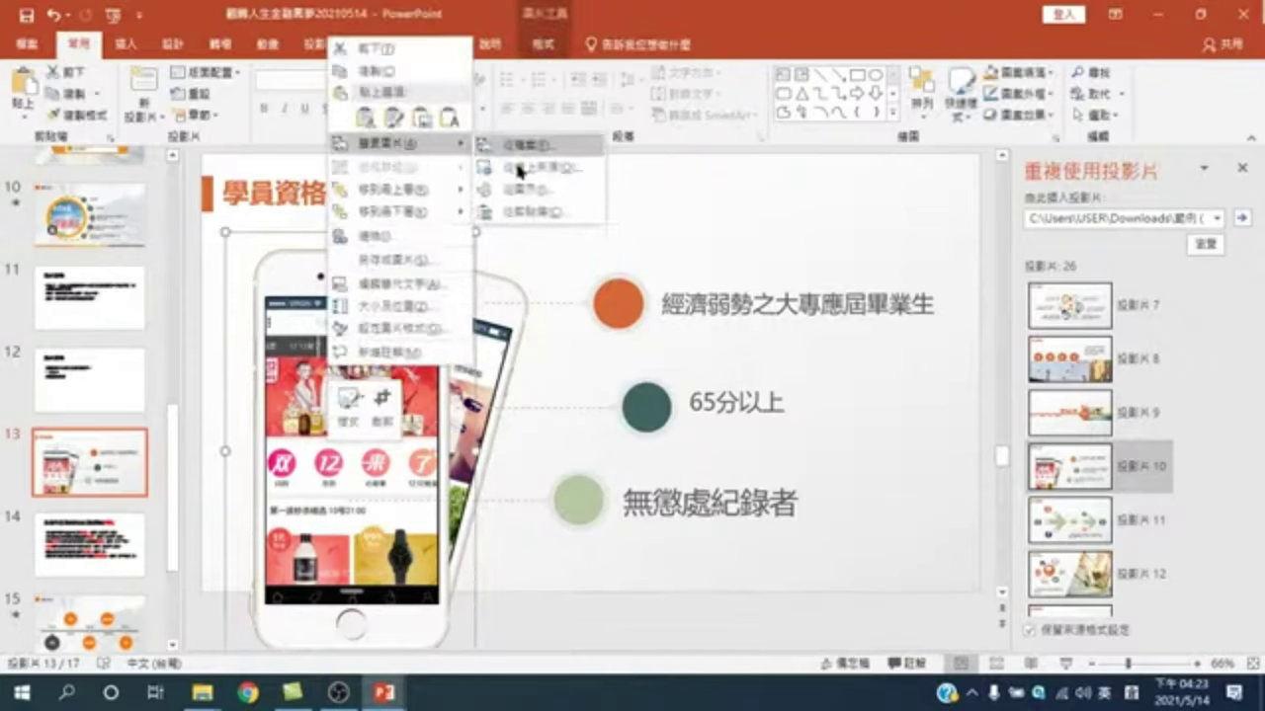
left_click(520, 168)
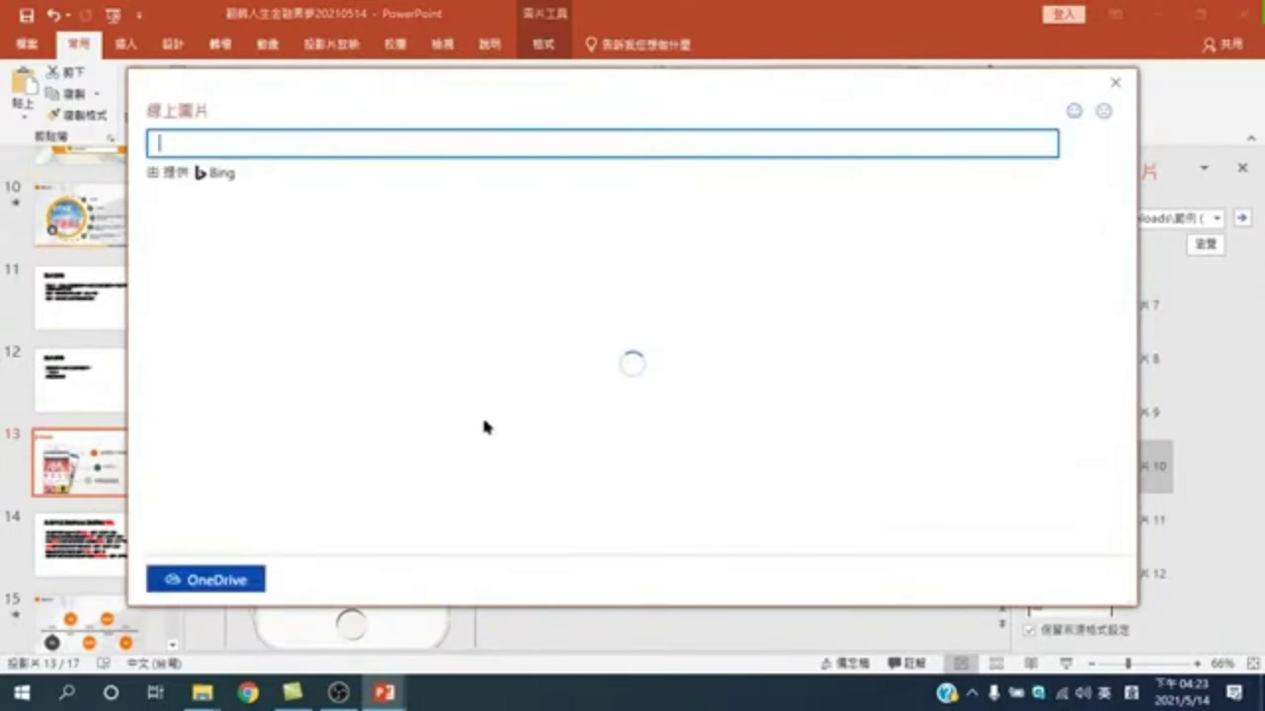
type("college student")
key("Return")
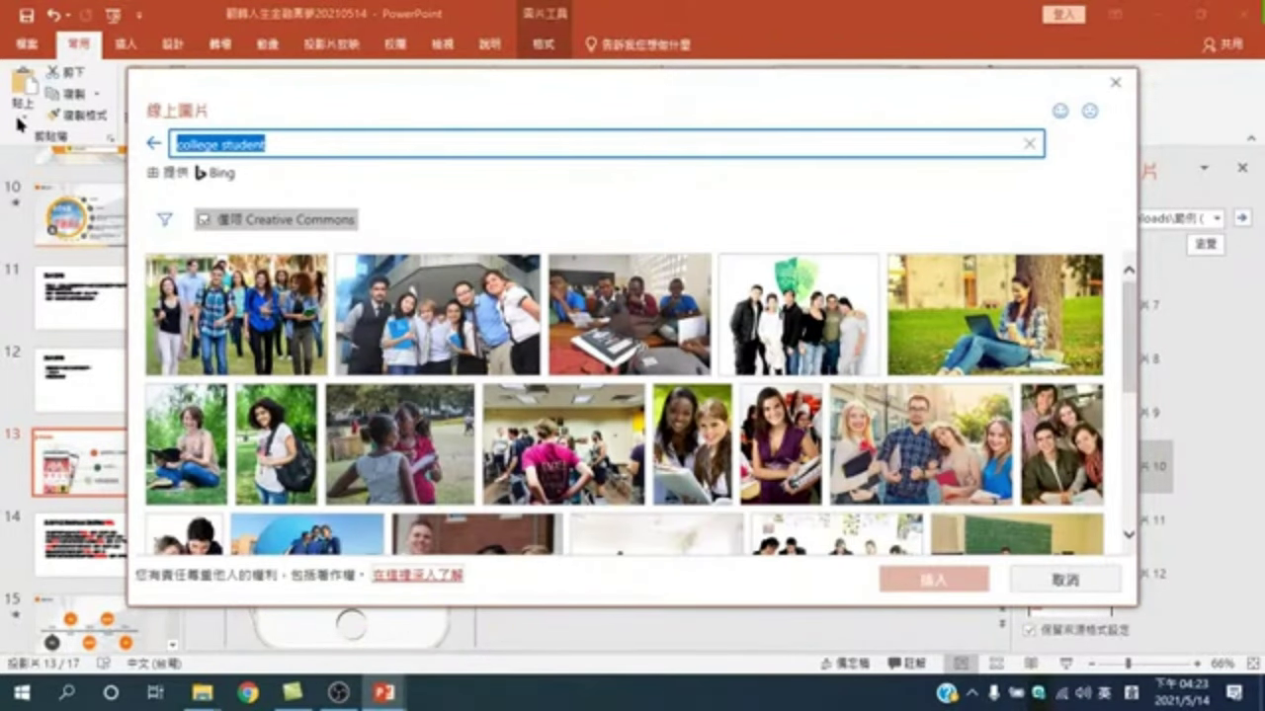
type("ㄐ大學")
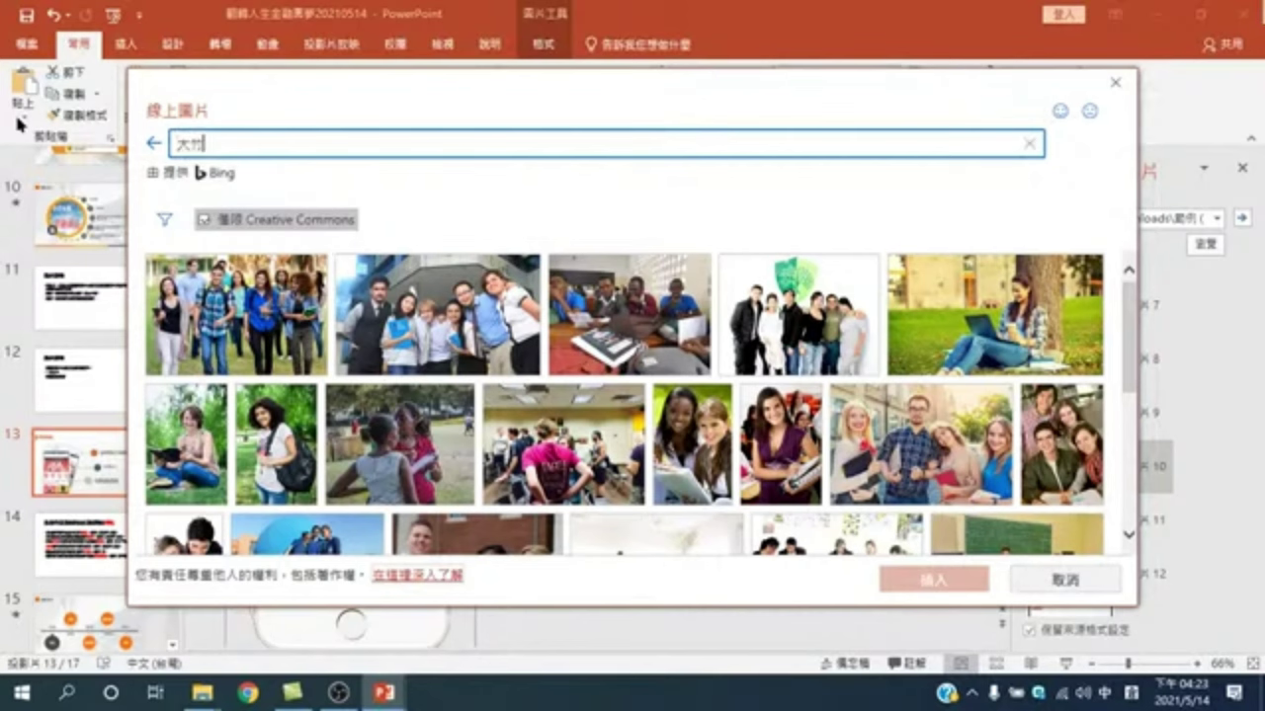
type("生")
key("Return")
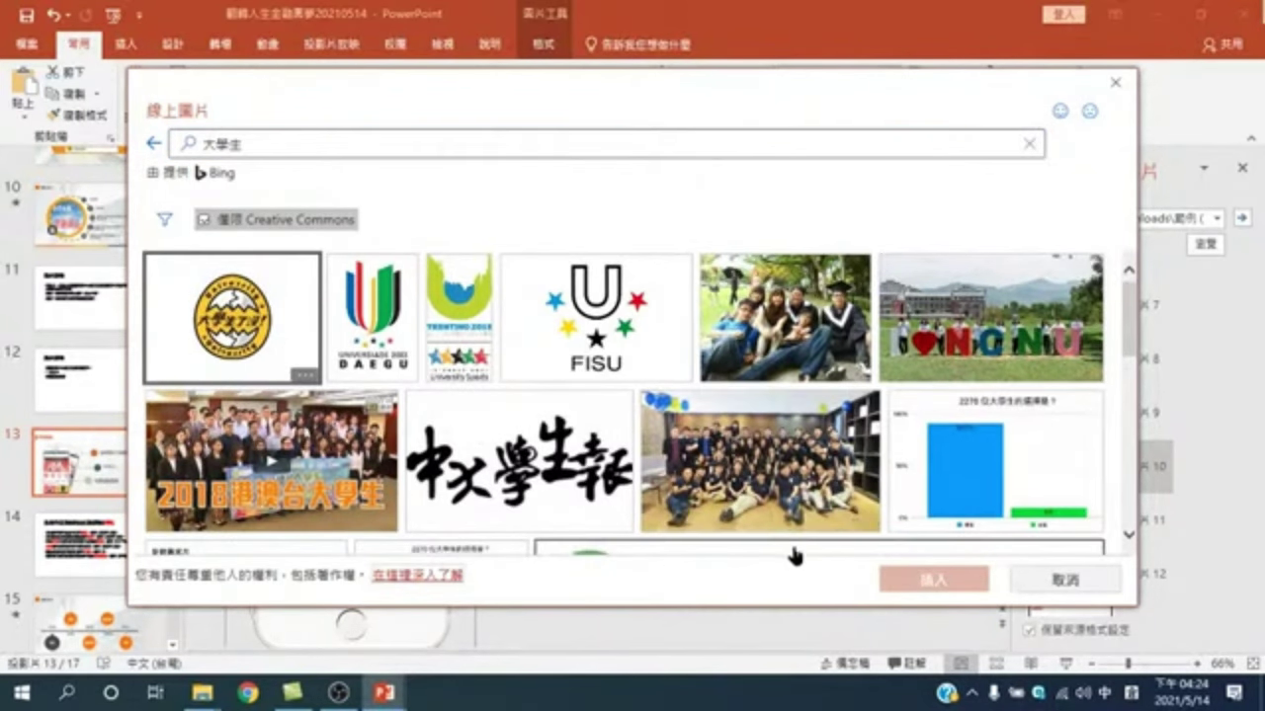
left_click(791, 464)
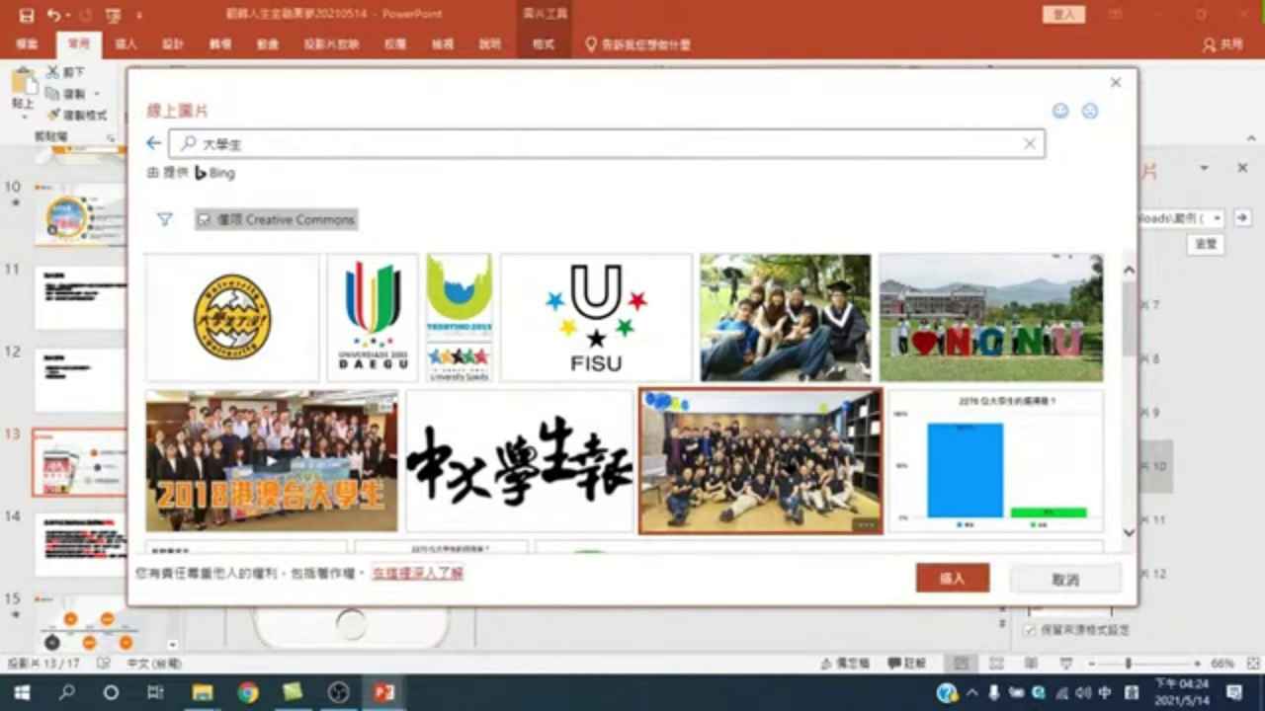
left_click(934, 579)
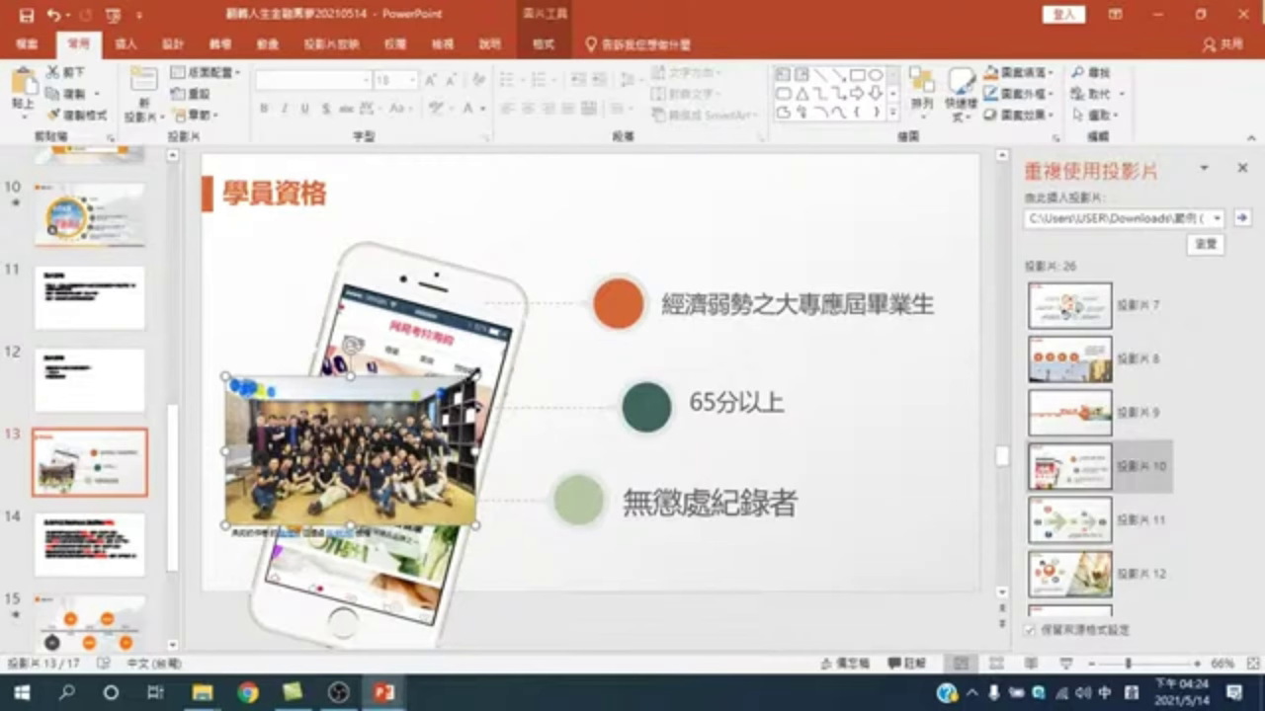
Step: Enlarge the group photo, move it left, and delete the rotated phone image behind it
left_click_drag(476, 375, 537, 259)
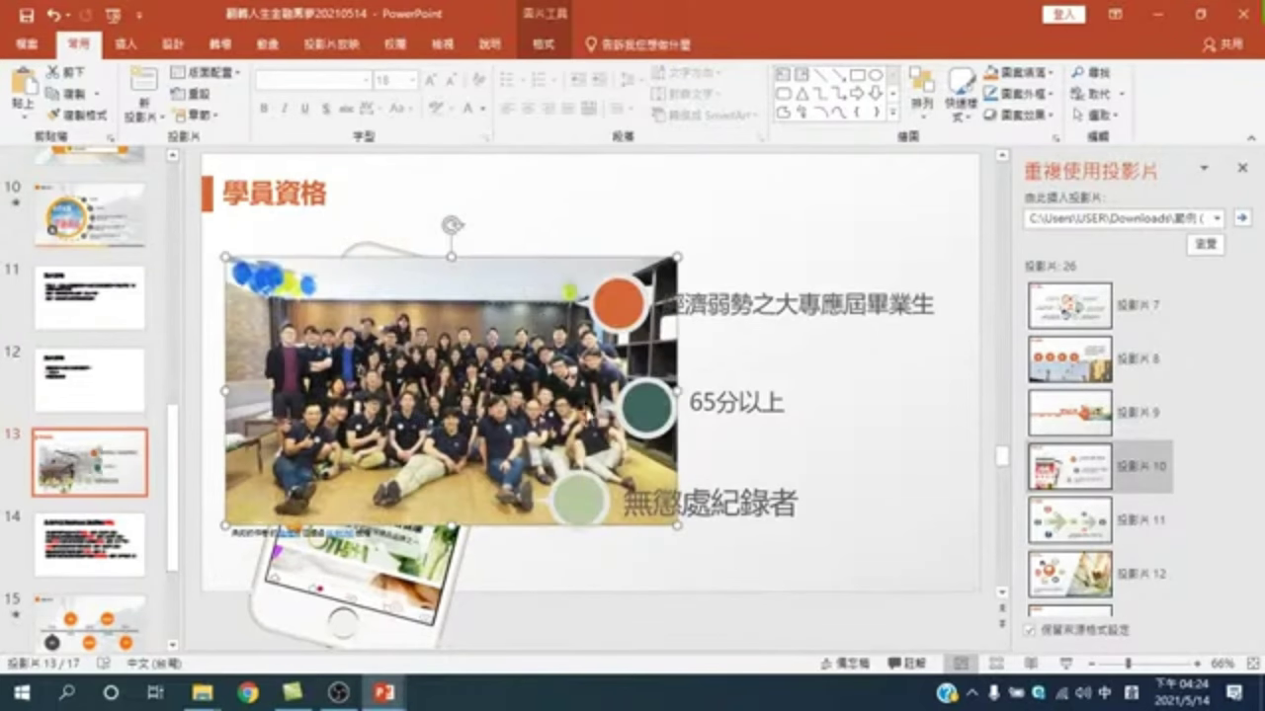
left_click_drag(451, 391, 340, 384)
left_click(415, 593)
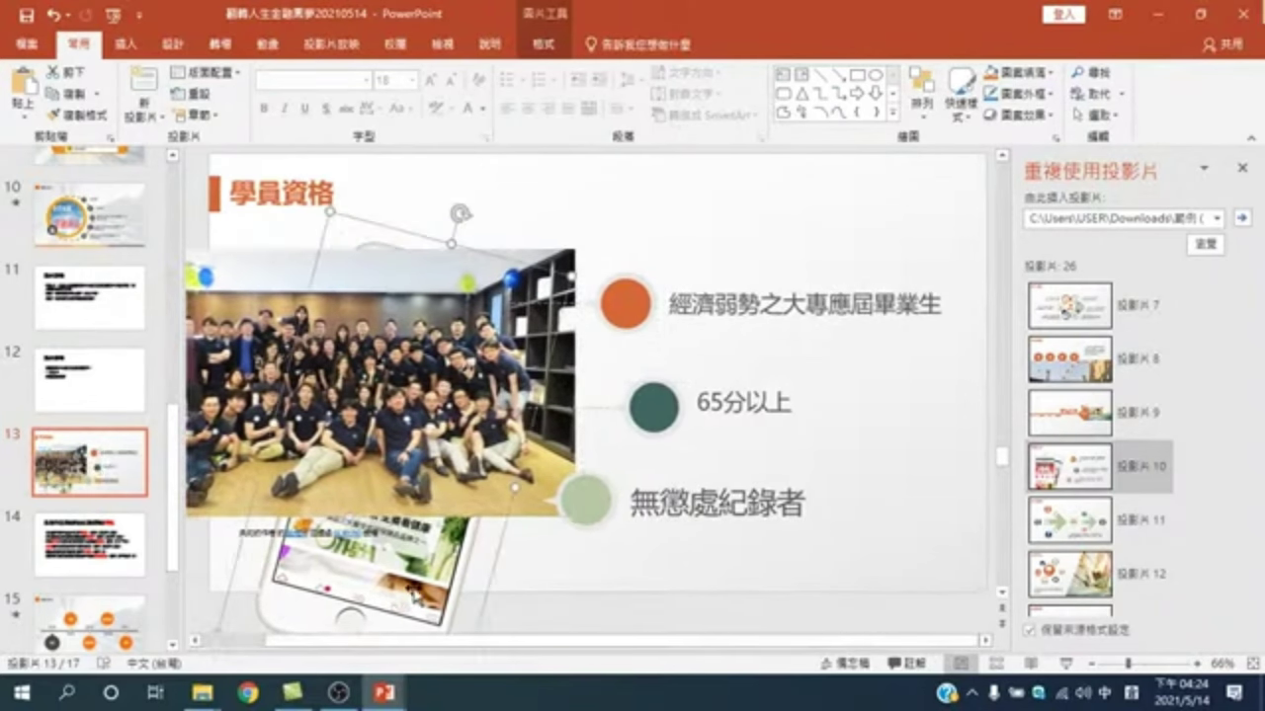
key("Delete")
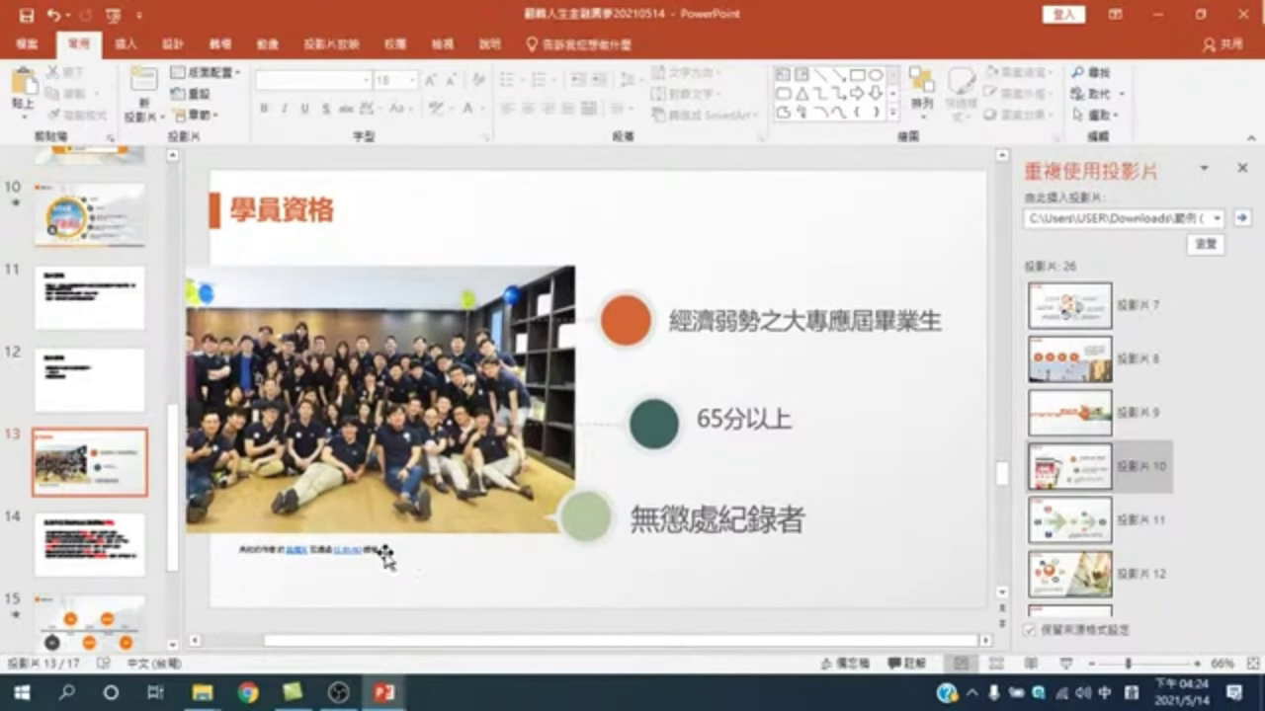
Step: Delete the attribution caption, nudge the photo left, and review slides 11 to 13
left_click(365, 550)
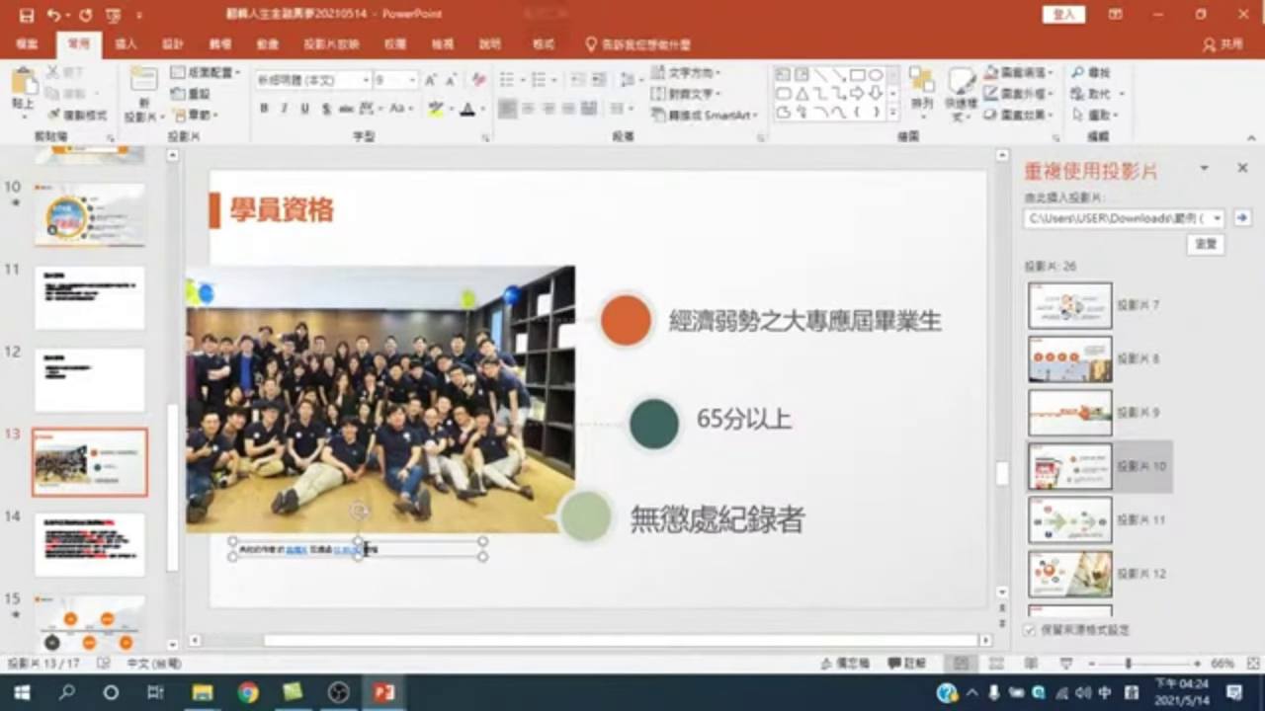
left_click(246, 545)
key("Delete")
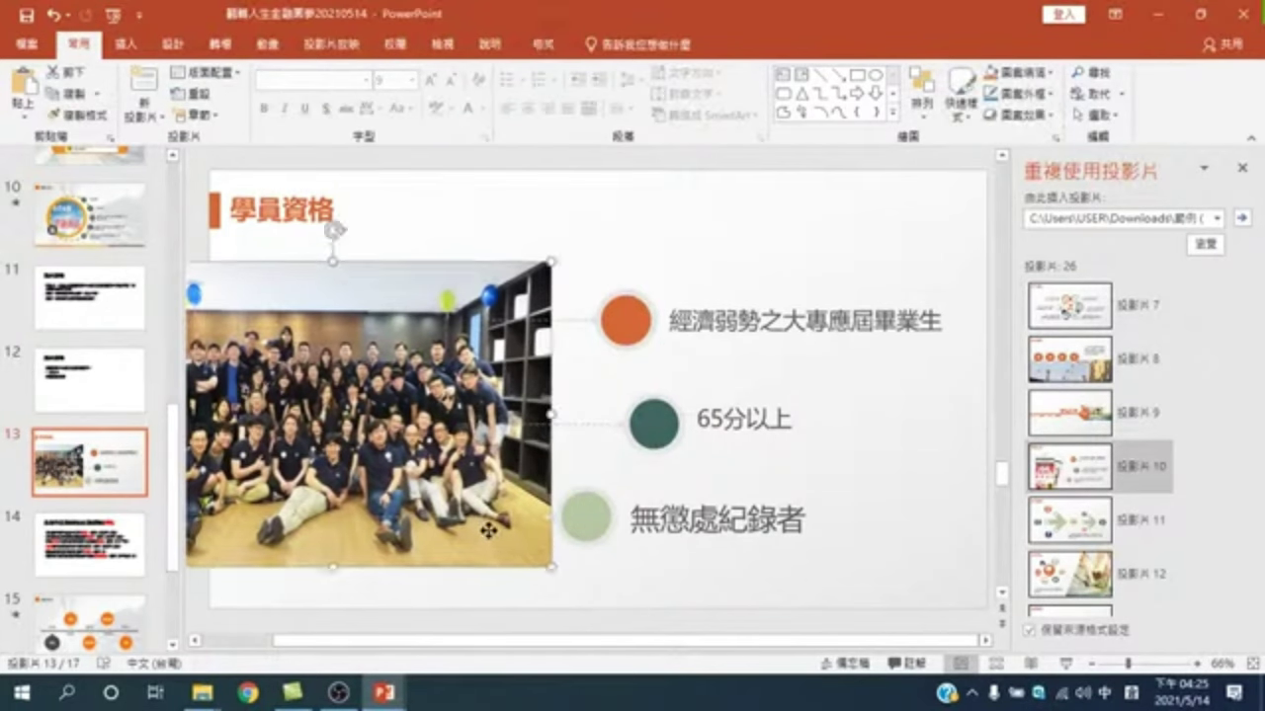
left_click_drag(485, 538, 474, 536)
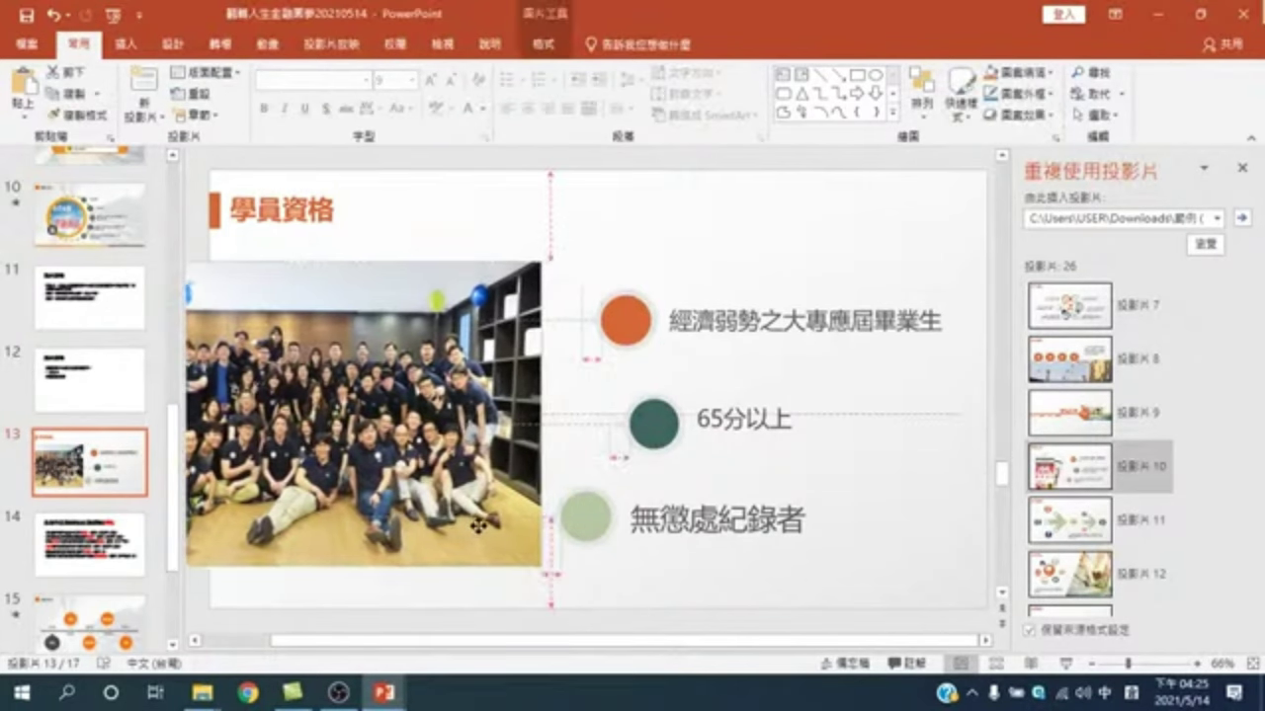
left_click(100, 309)
left_click(91, 360)
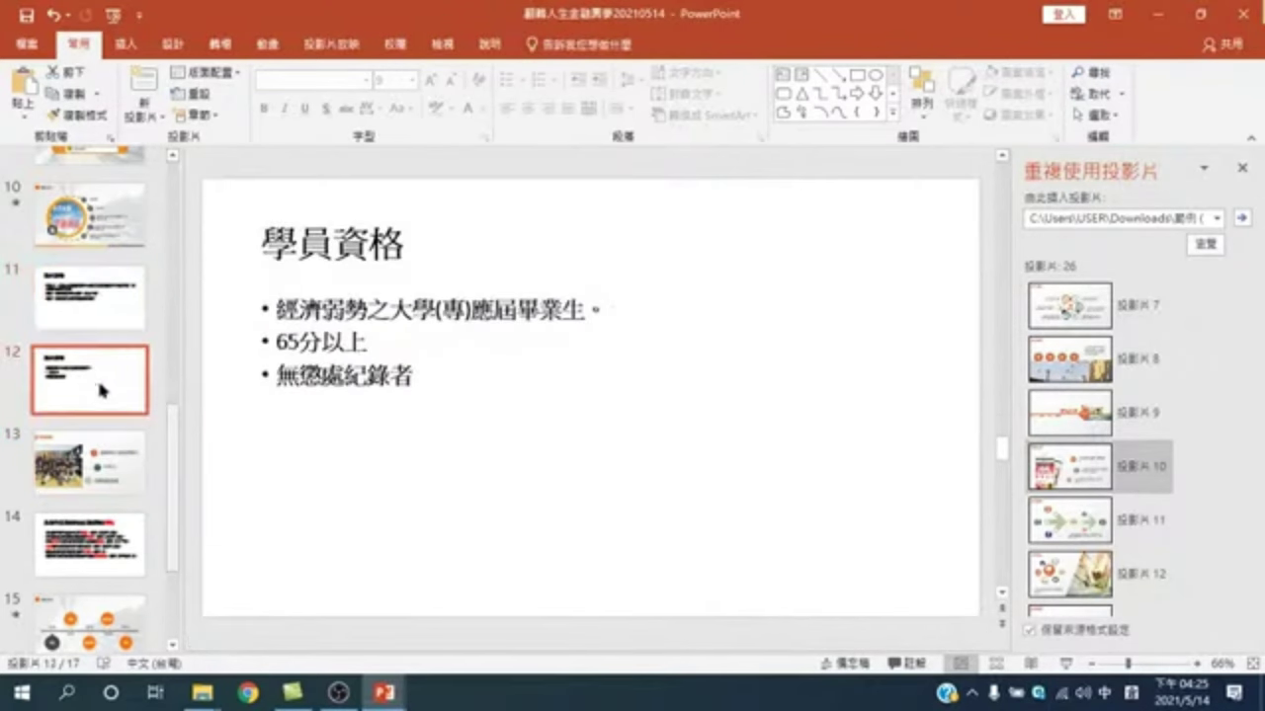
left_click(109, 464)
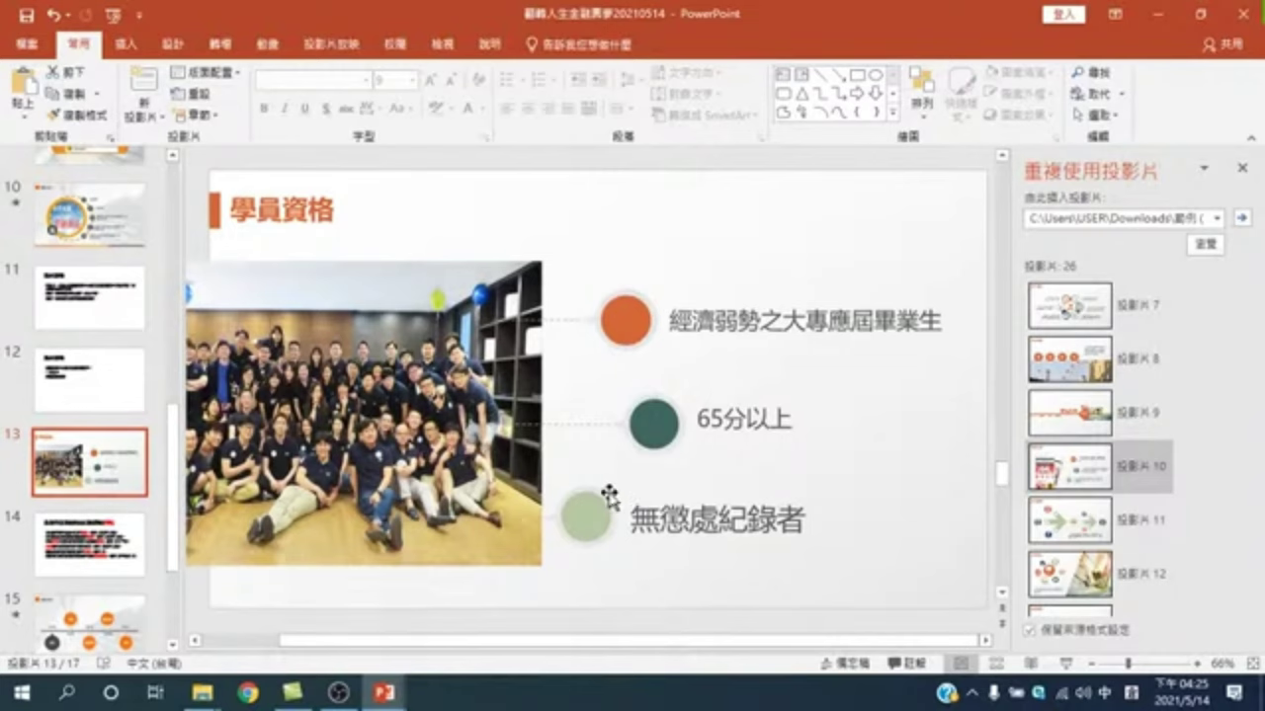